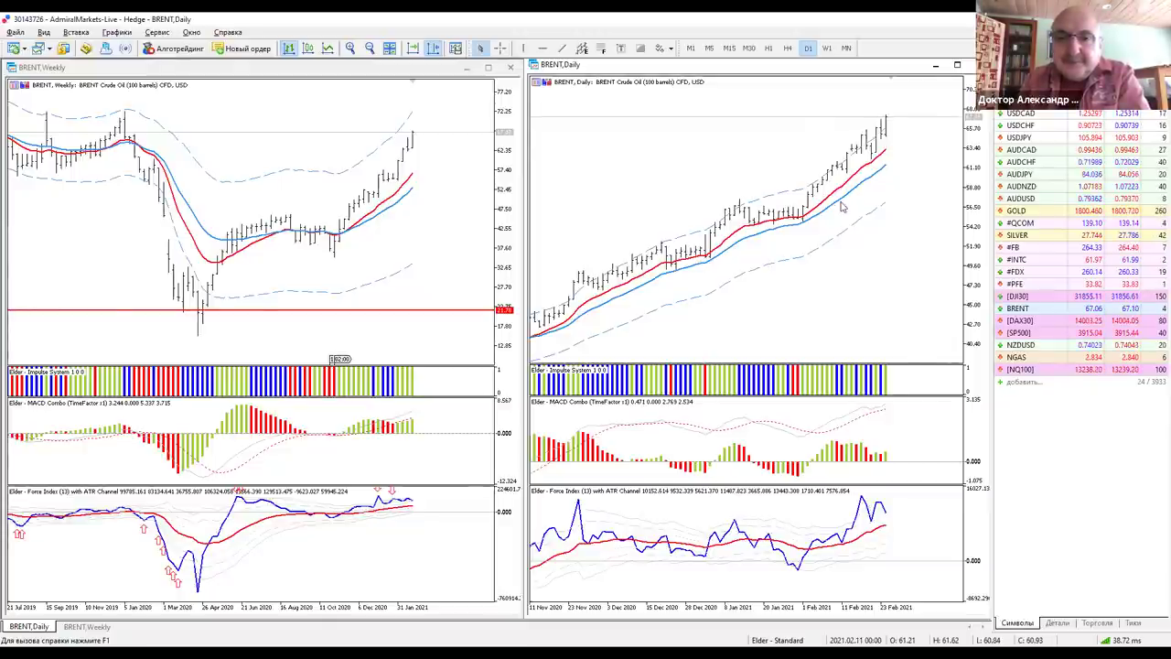
Step: Review the February contest sheet, checking the entry and exit price columns and the percentage results for ATRA, BLUE and FTI
mouse_move(842, 205)
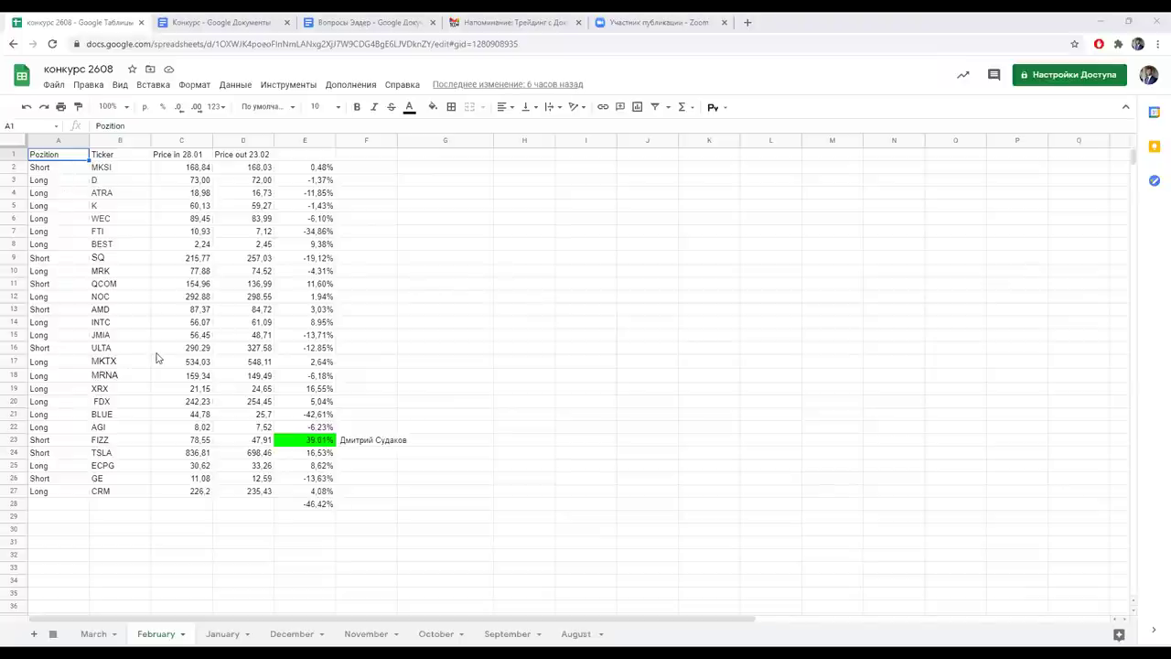
left_click(316, 196)
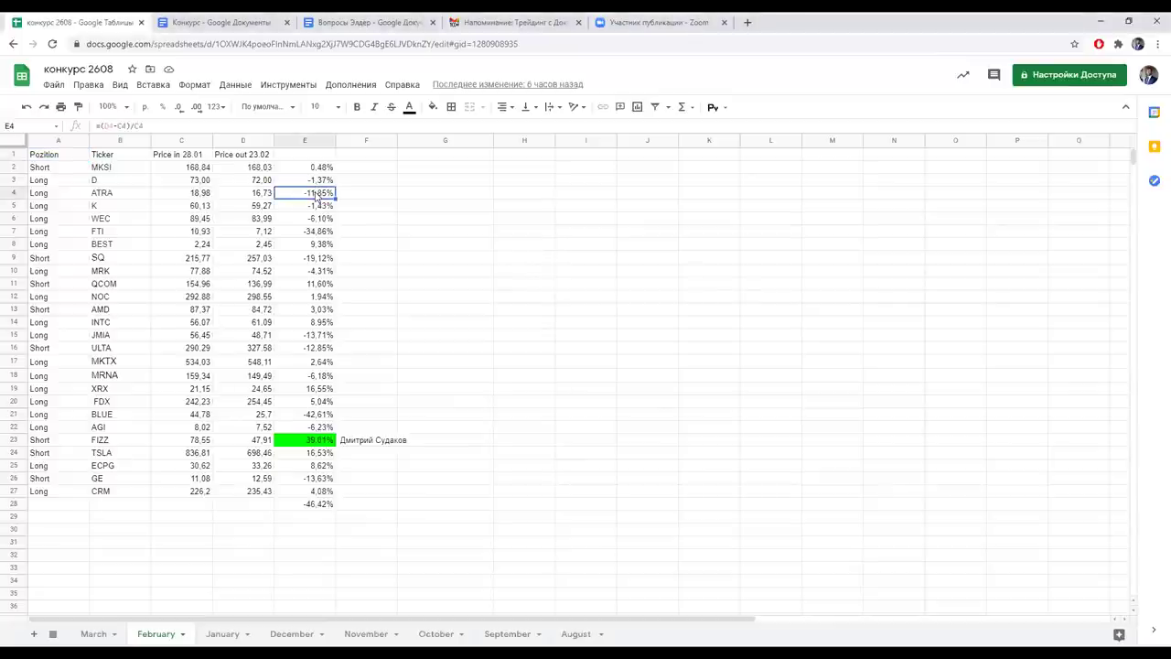
left_click(175, 154)
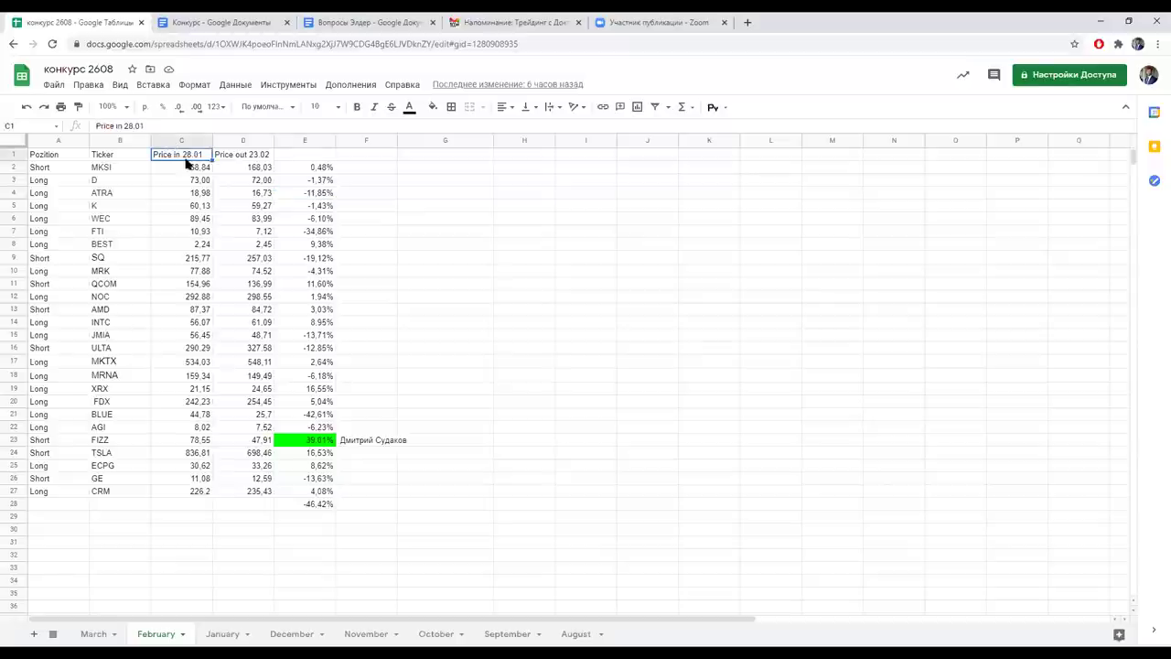
left_click(239, 159)
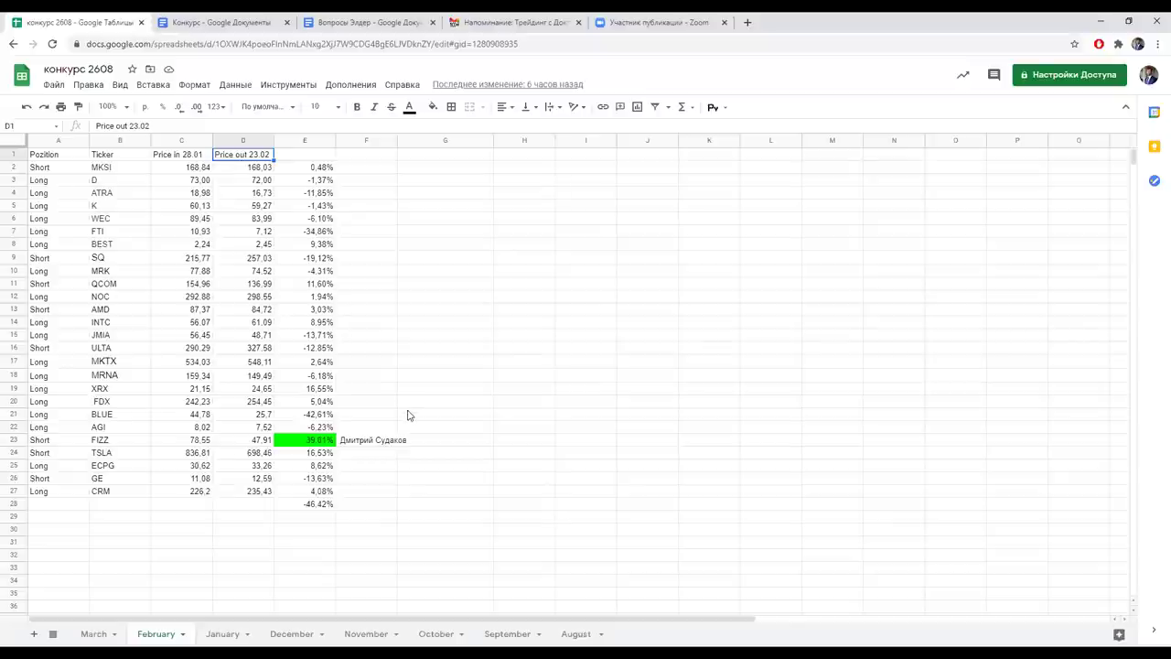
left_click(310, 416)
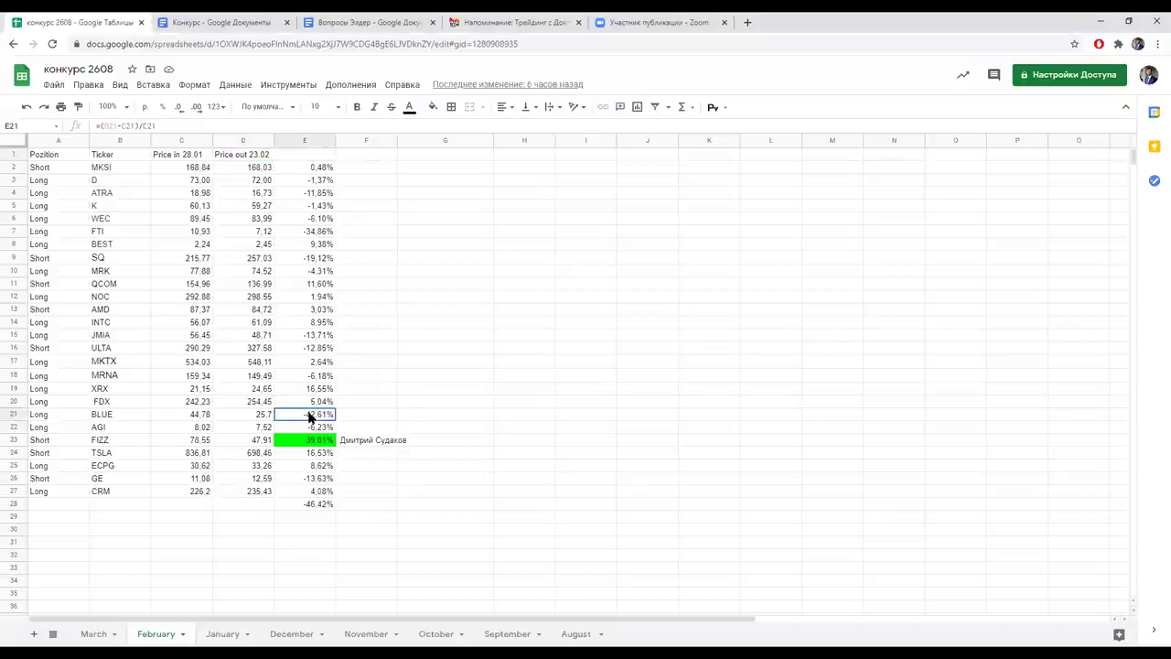
left_click(321, 234)
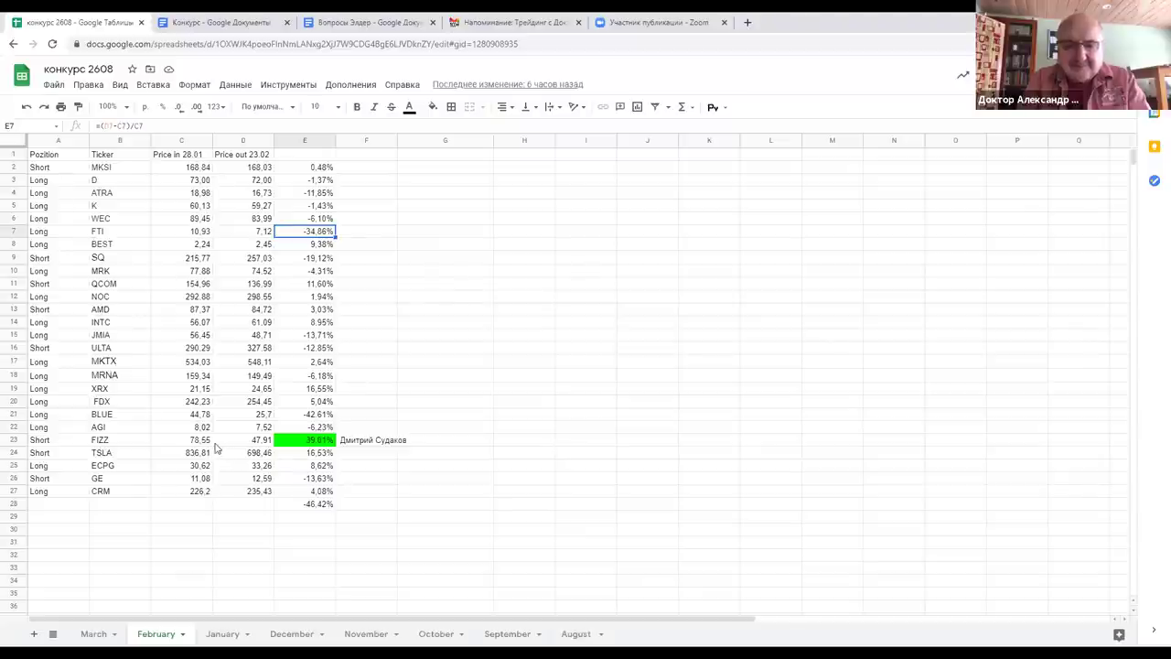
Step: Examine the FIZZ short's entry price, exit price and percentage result, and open the March sheet
left_click(114, 443)
left_click(197, 445)
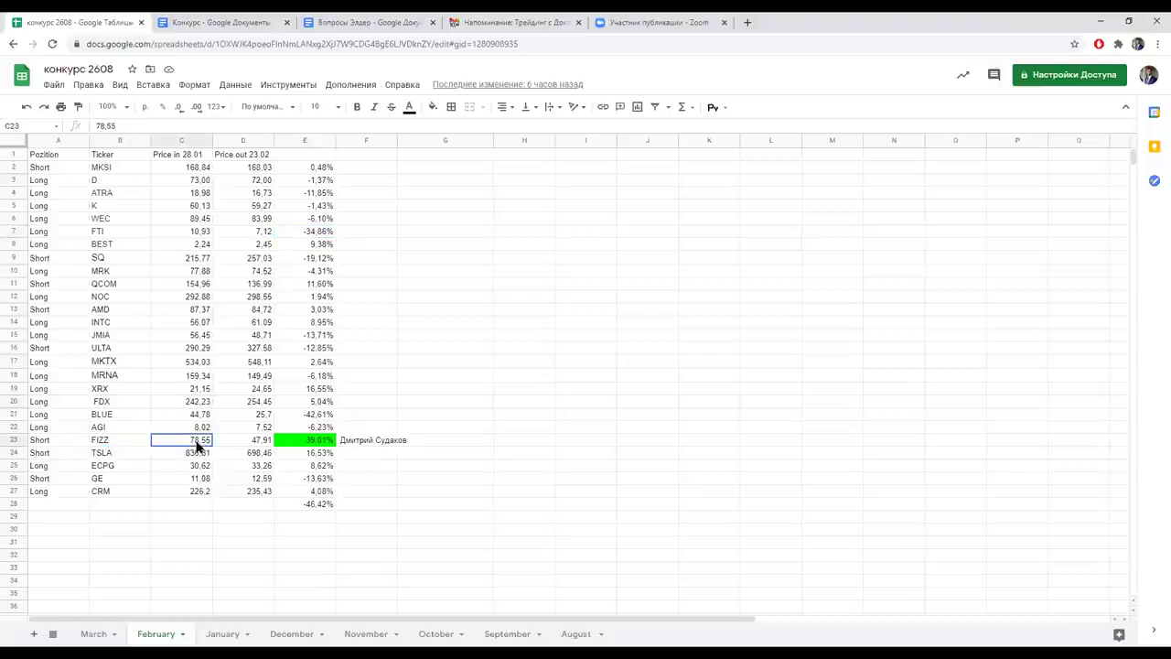
left_click(263, 445)
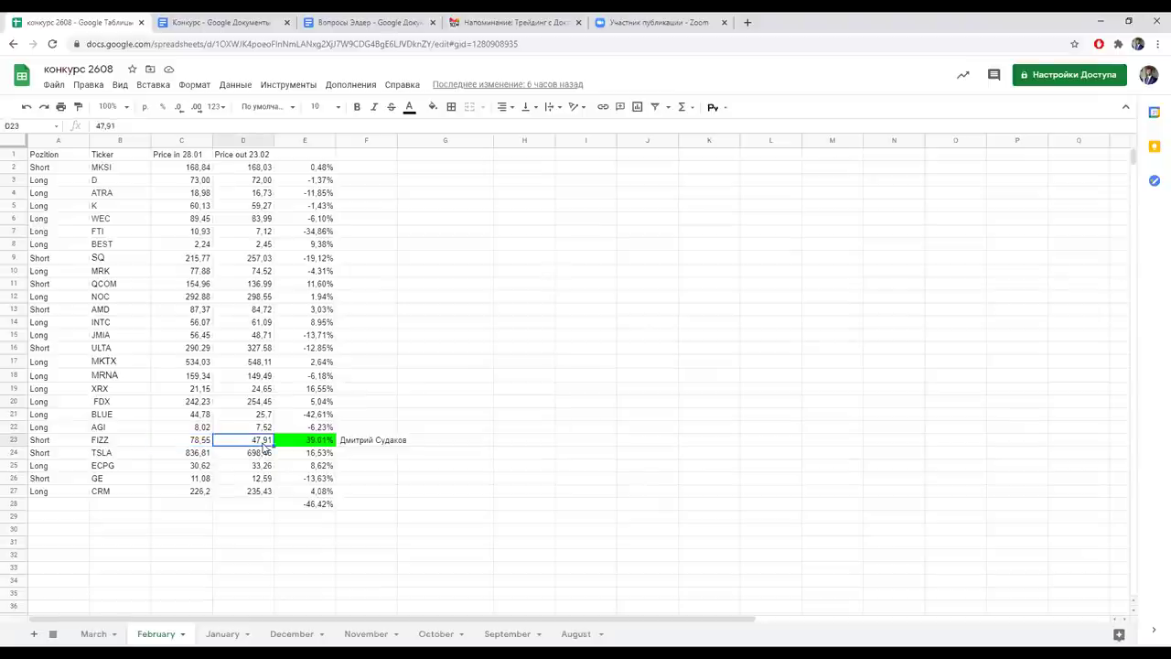
left_click(312, 447)
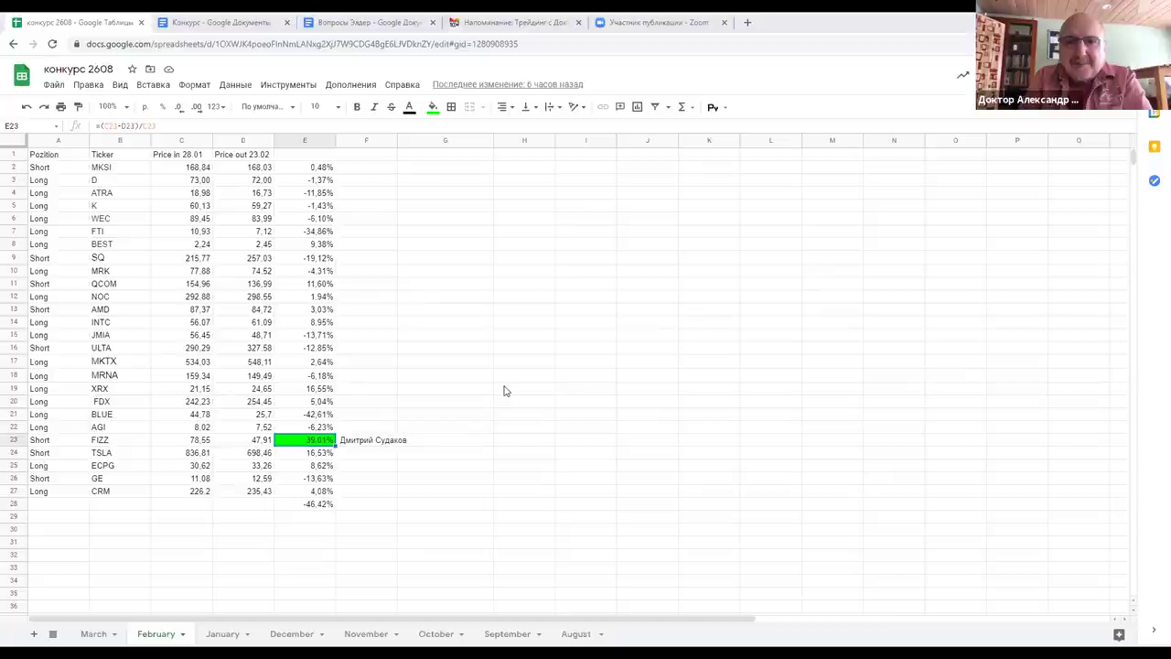
left_click(117, 440)
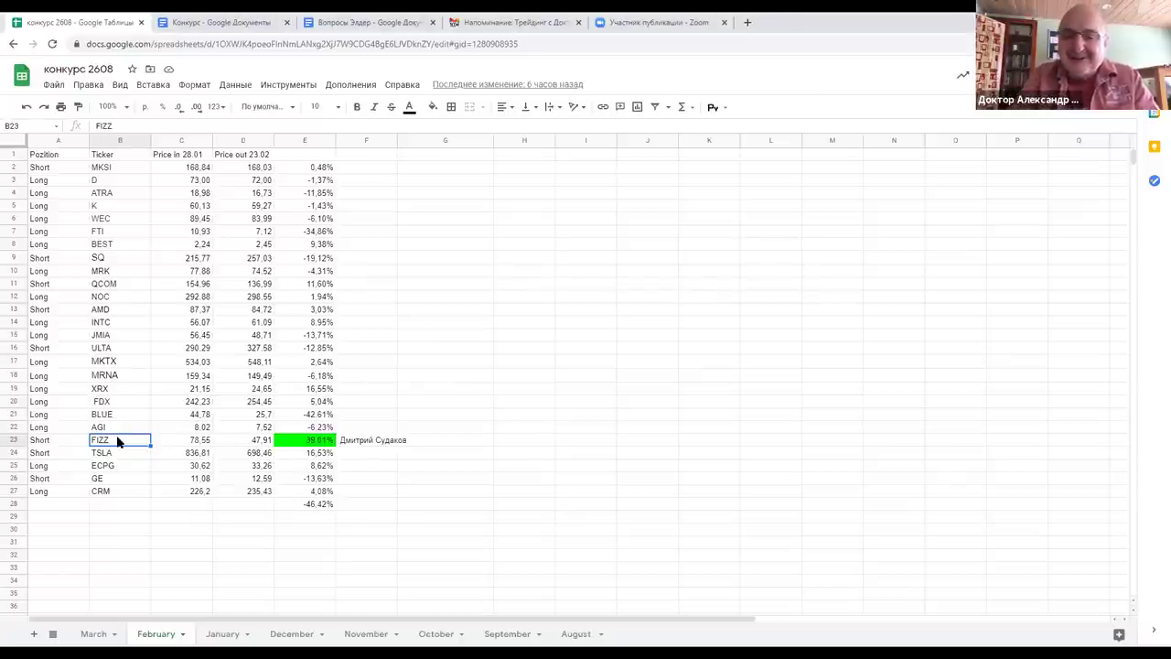
left_click(94, 635)
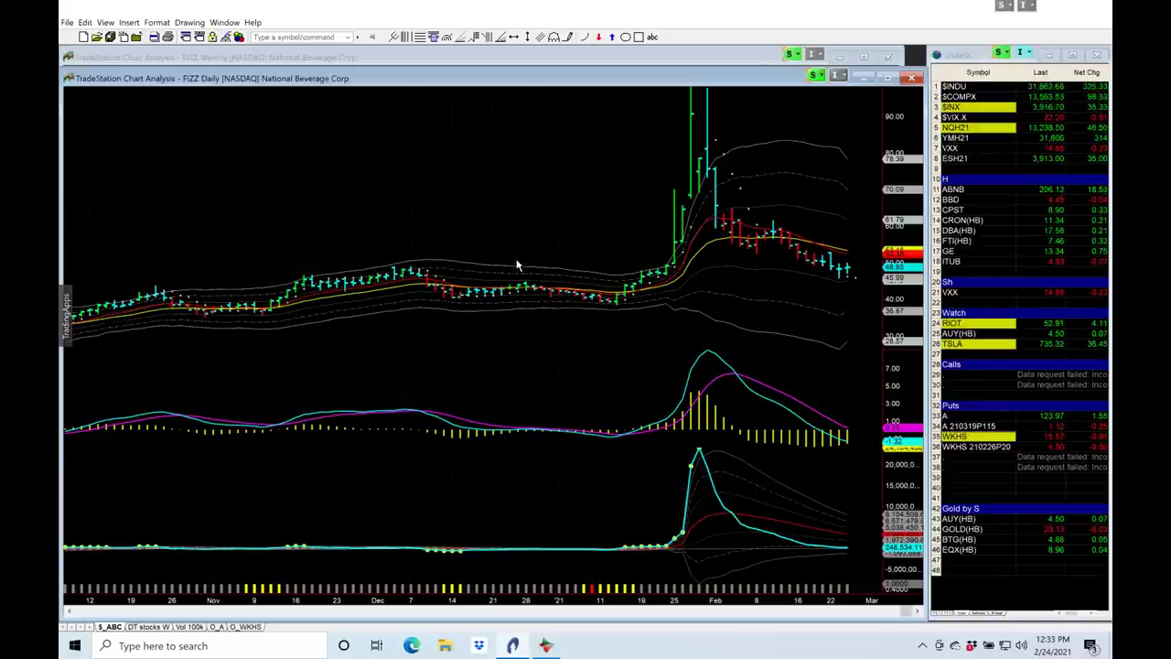
Step: Bring the weekly FIZZ chart forward in TradeStation and compress its bars to show the price history back to 2012
left_click(743, 57)
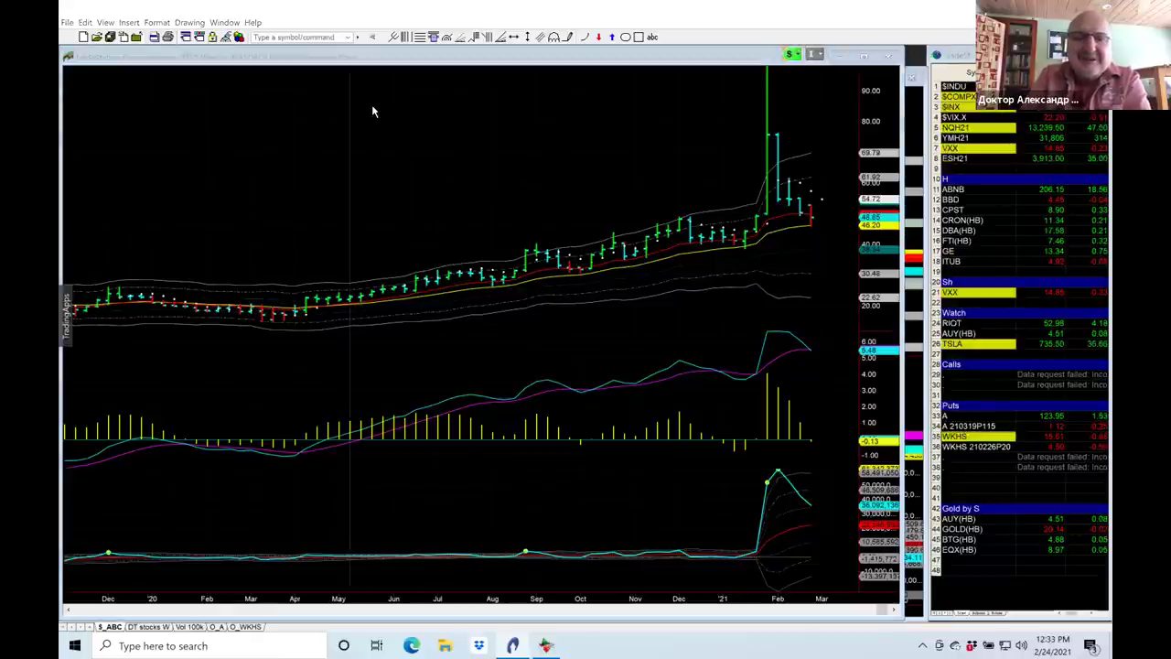
key("Down")
key("Down")
key("Down")
key("Down")
key("Down")
key("Down")
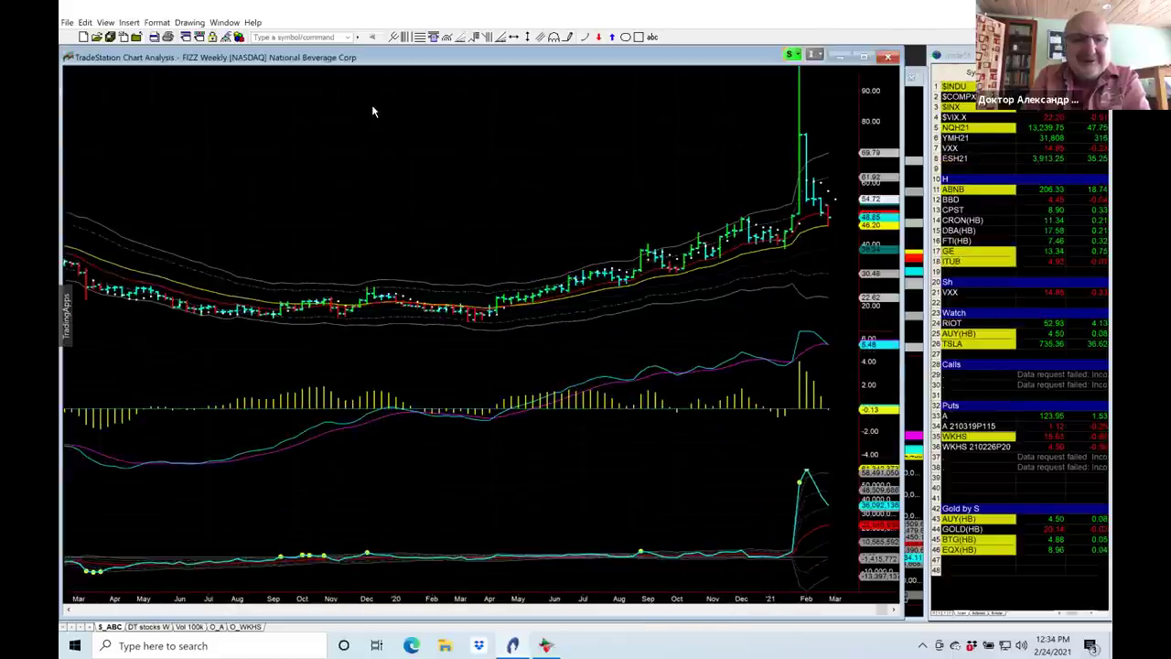
key("Down")
key("Down")
key("Down")
key("Down")
key("Down")
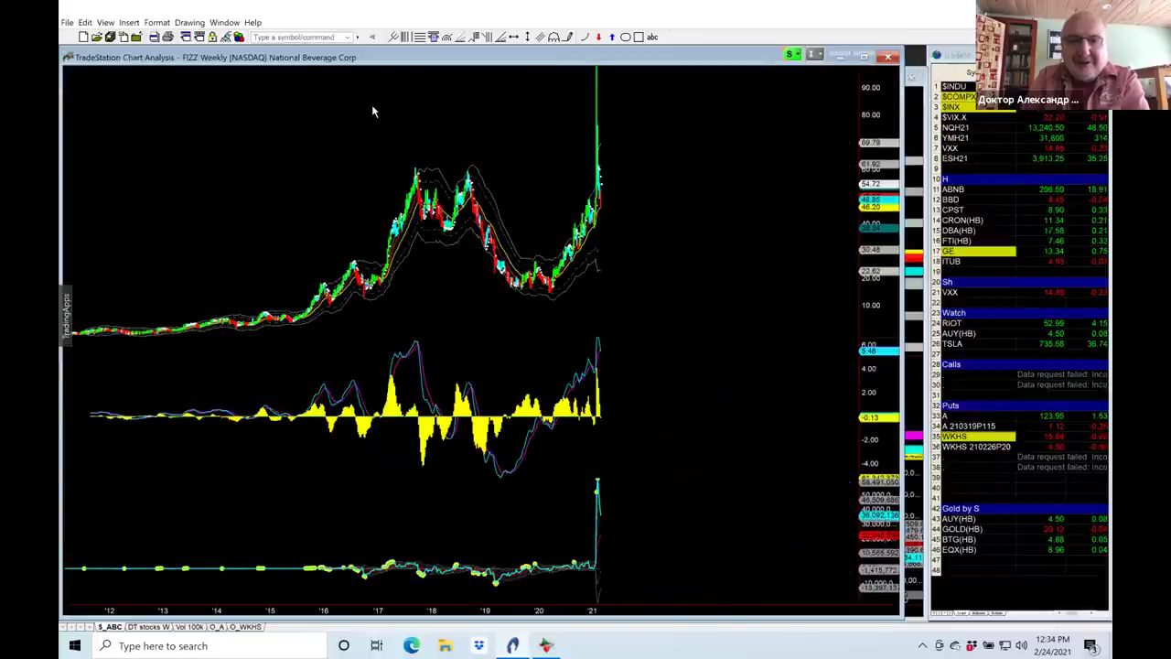
Step: Widen the weekly FIZZ bars to show mid-2019 through early 2021, and bring the daily chart forward
key("Up")
key("Up")
key("Up")
key("Up")
key("Up")
key("Up")
key("Up")
key("Up")
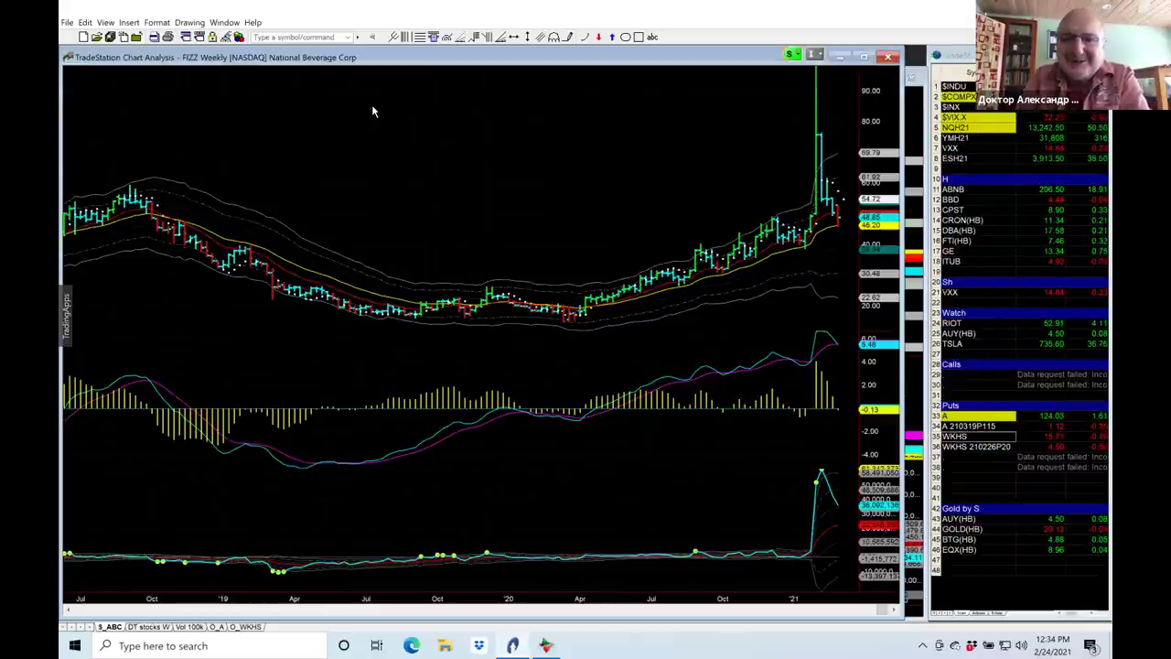
key("Up")
key("Up")
key("Up")
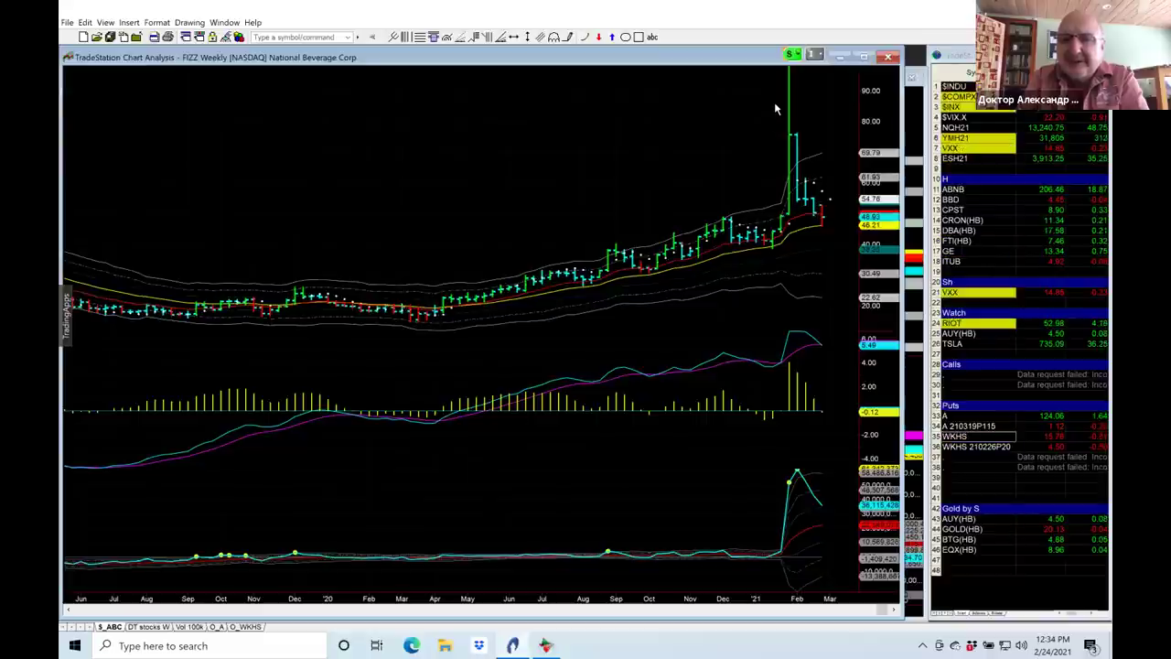
left_click(918, 119)
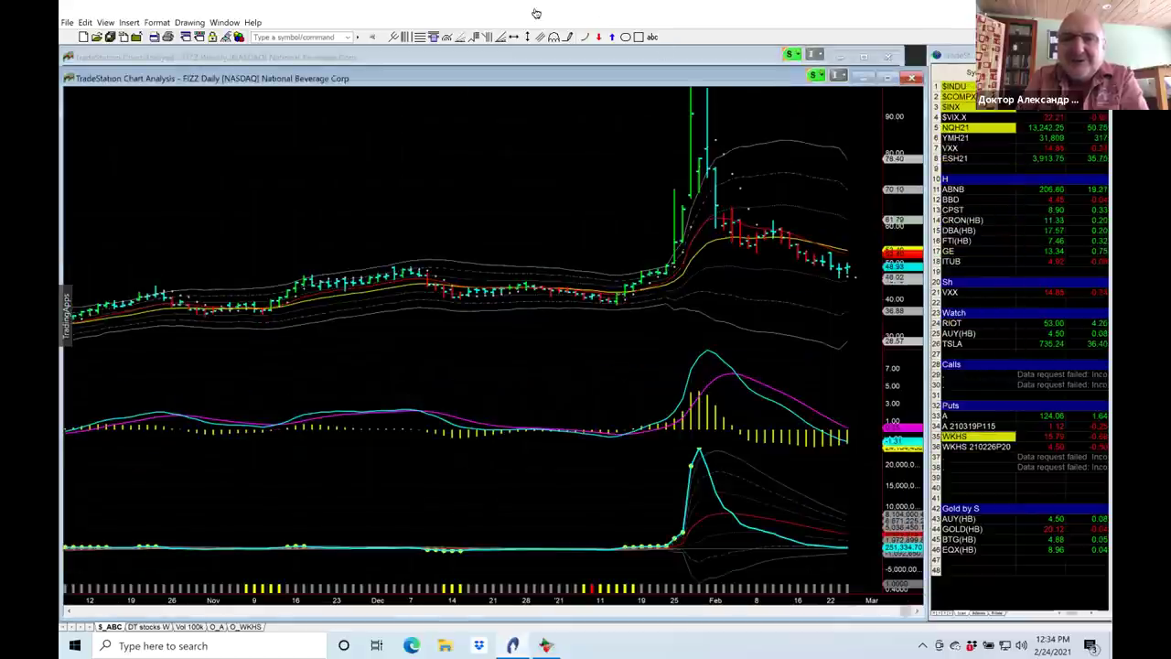
mouse_move(536, 11)
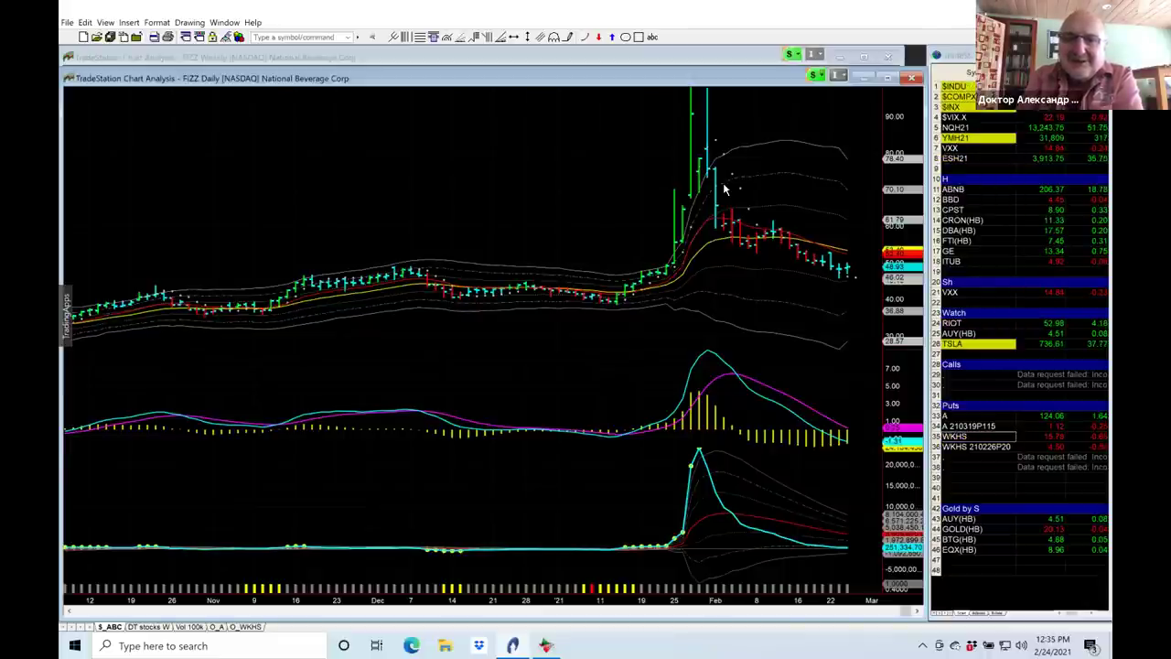
Step: Load TLRY in the linked charts and compare its weekly and daily views
left_click(457, 63)
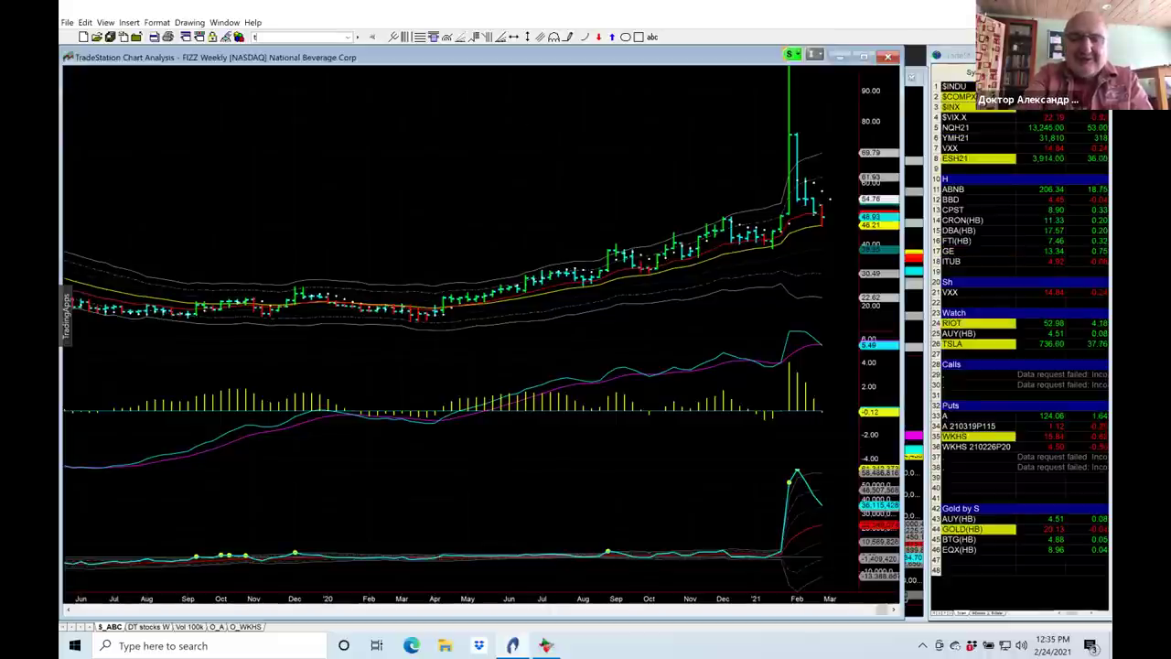
type("lry")
key("Return")
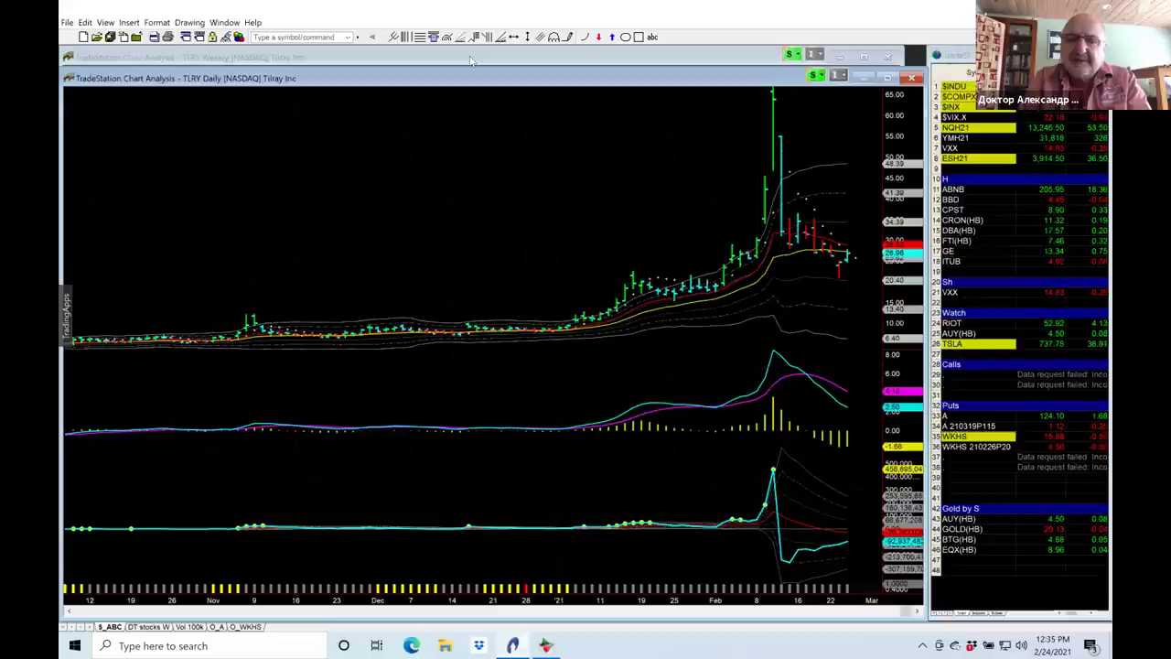
key("ctrl+Tab")
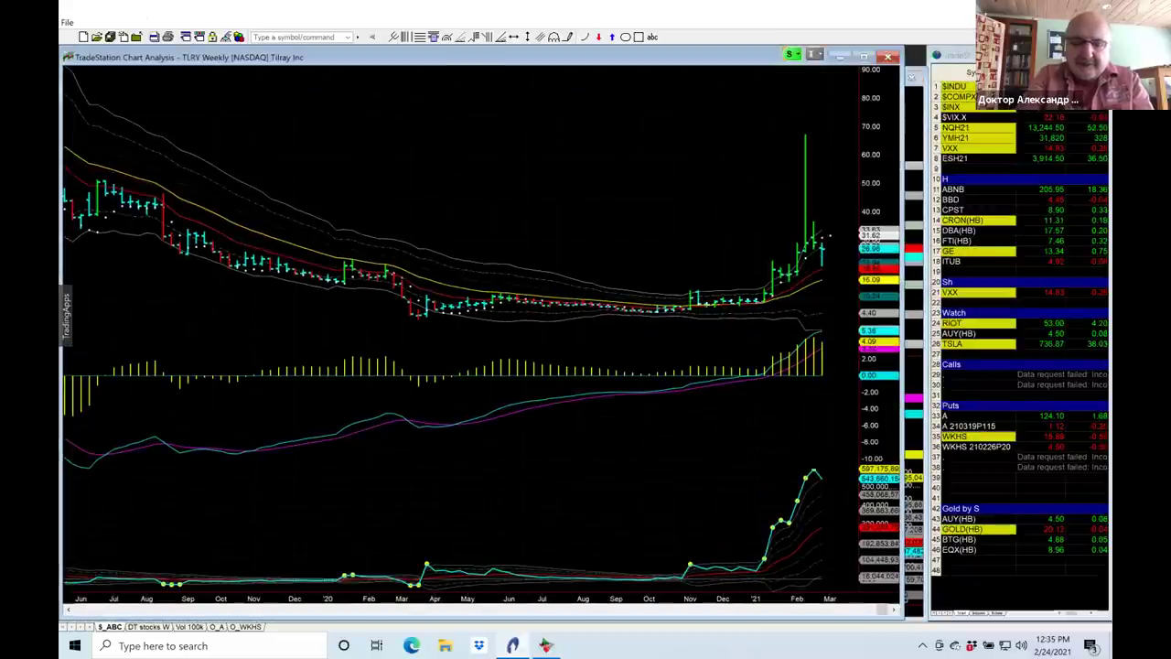
key("ctrl+Tab")
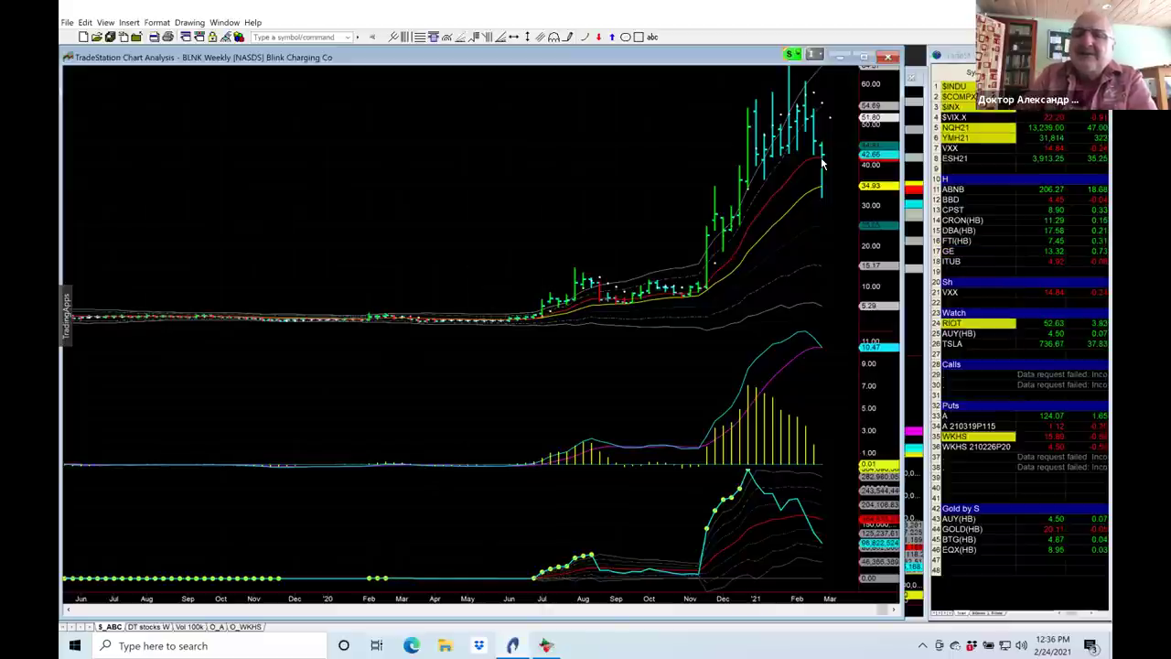
Step: Load FIZZ in the weekly chart again in place of BLNK
type("f")
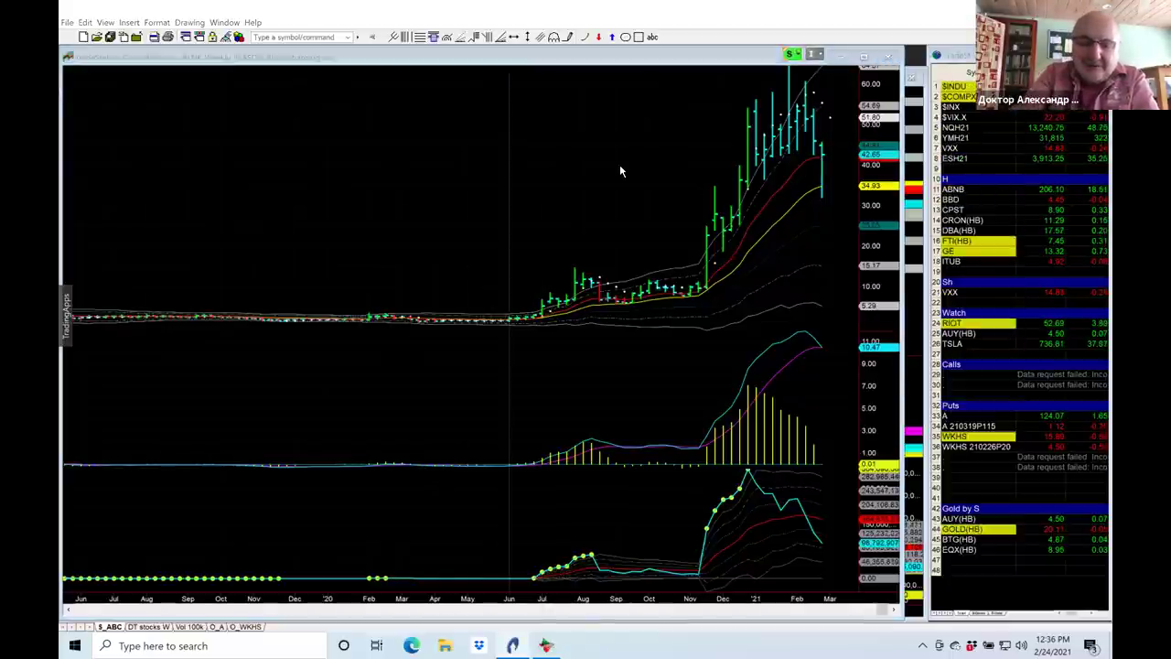
type("izz")
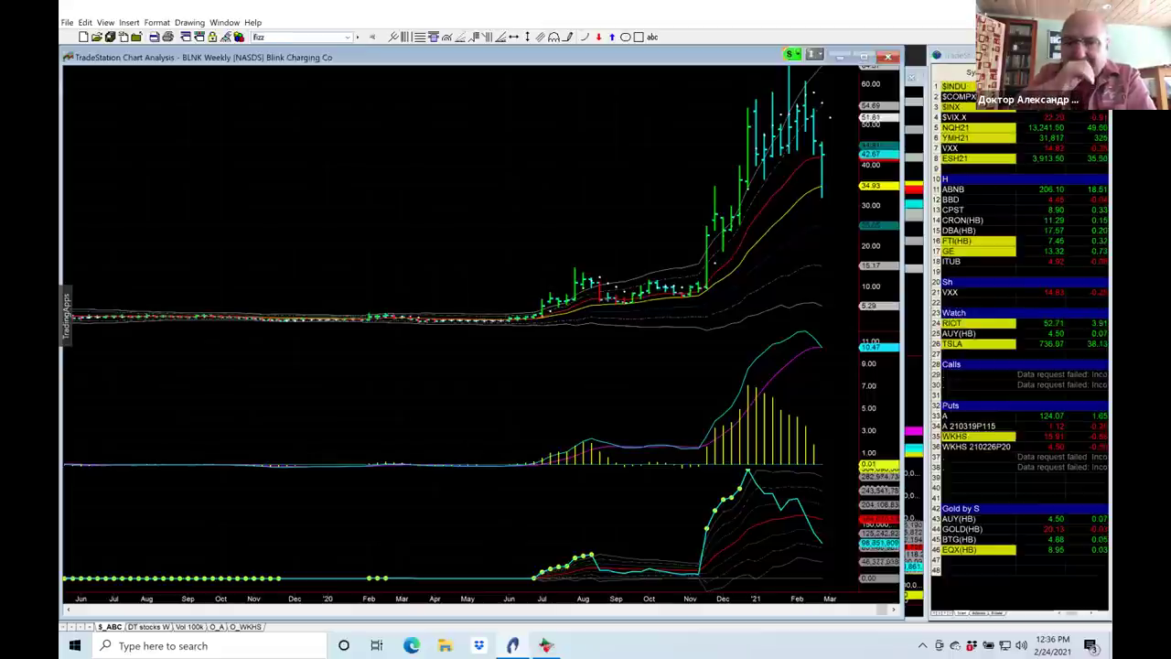
key("Return")
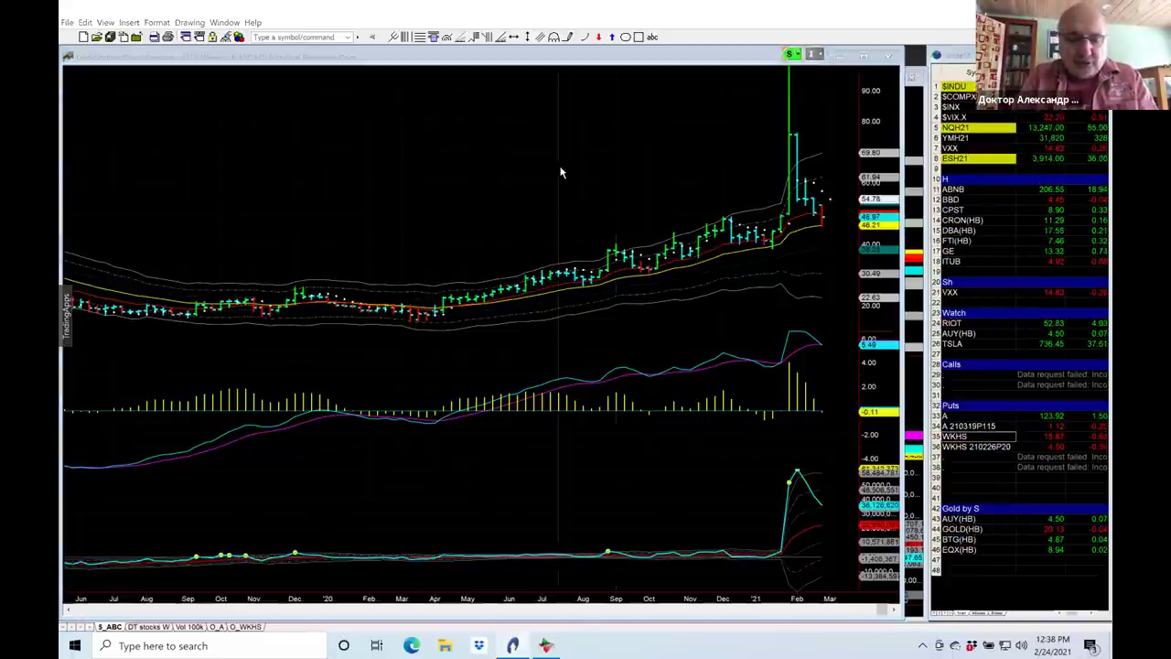
Step: Load AAPL in the linked charts and bring its weekly chart forward after viewing the daily one
type("aapl")
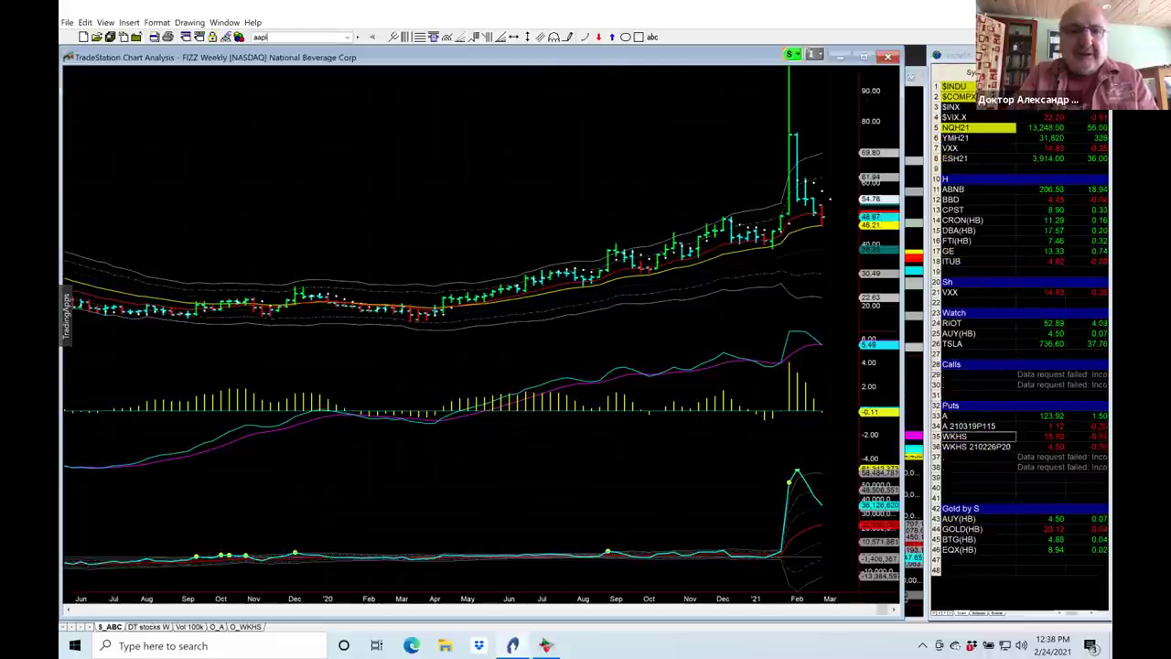
key("Return")
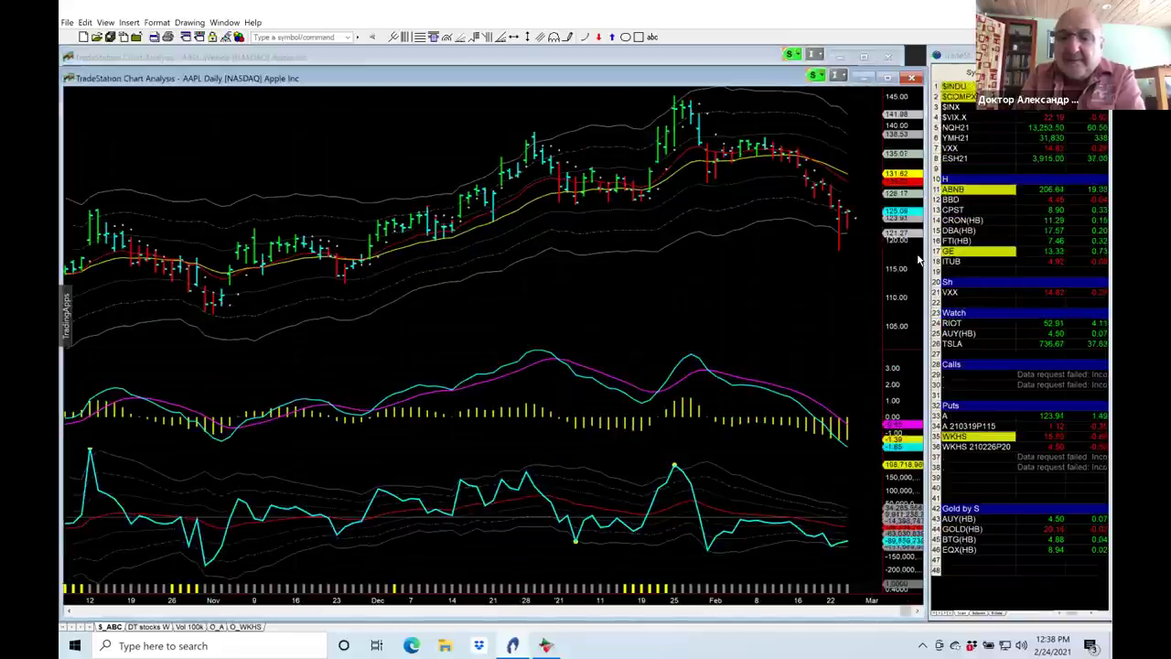
left_click(467, 56)
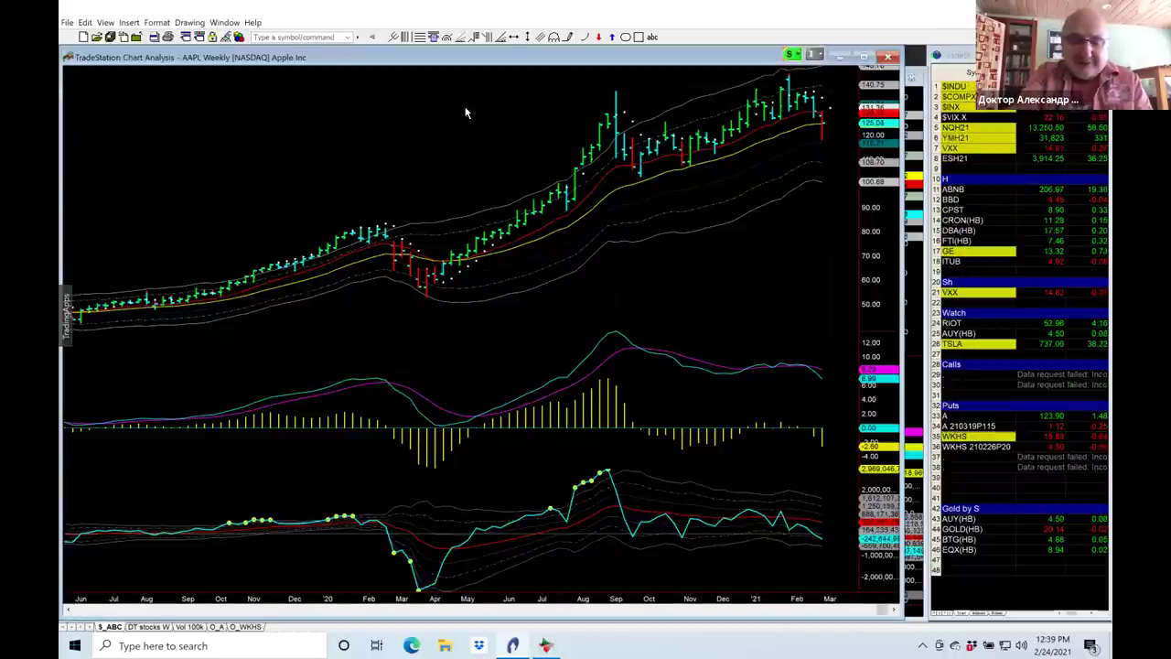
Step: Load TSLA in the linked charts and examine its daily and weekly views
type("tsla")
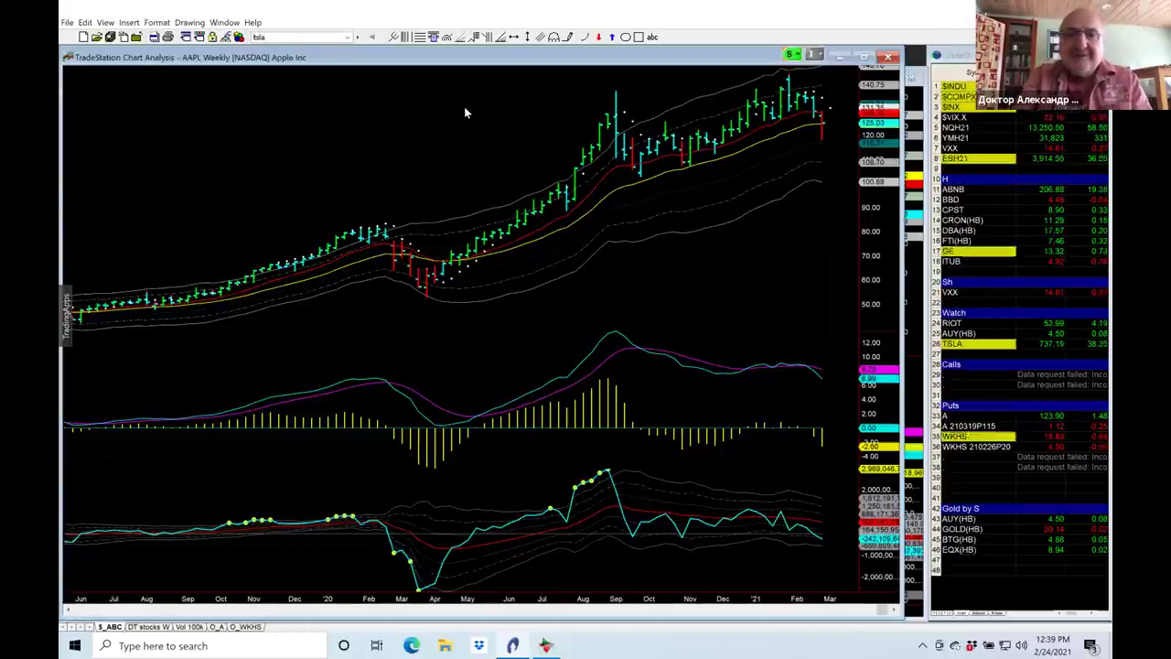
key("Return")
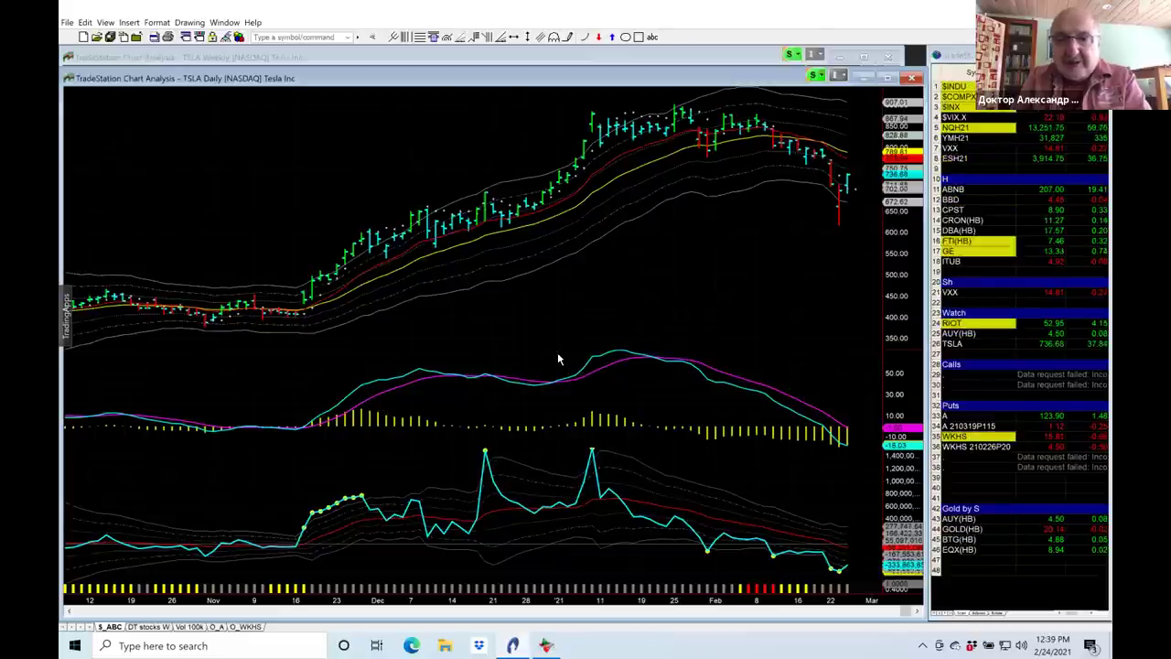
mouse_move(559, 359)
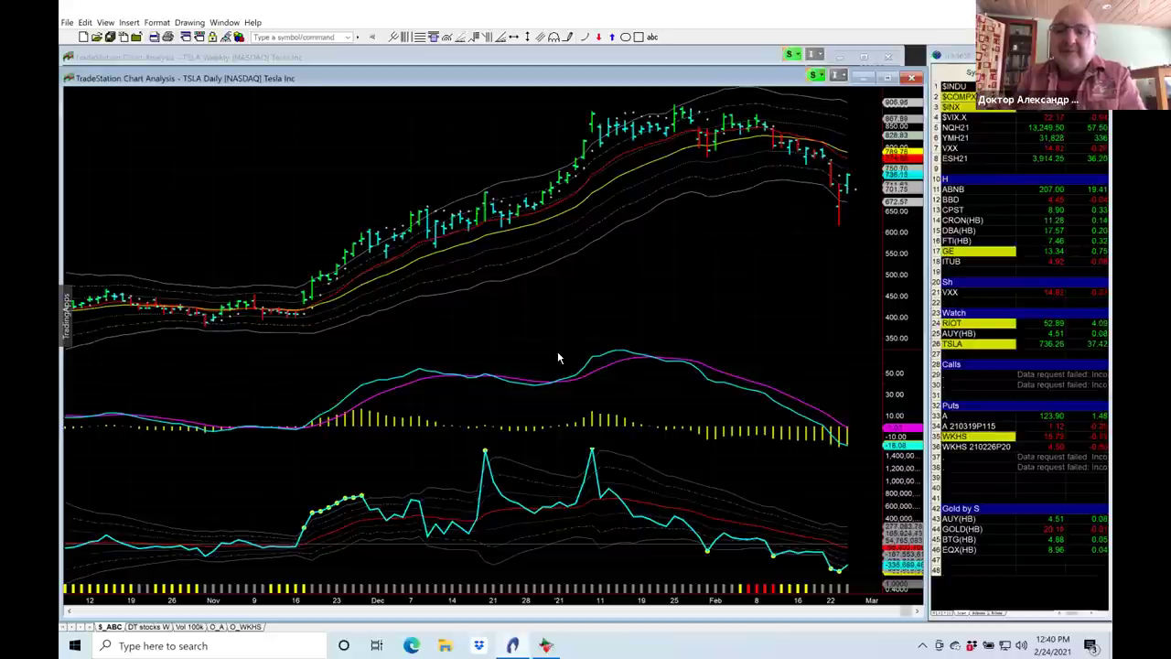
left_click(752, 61)
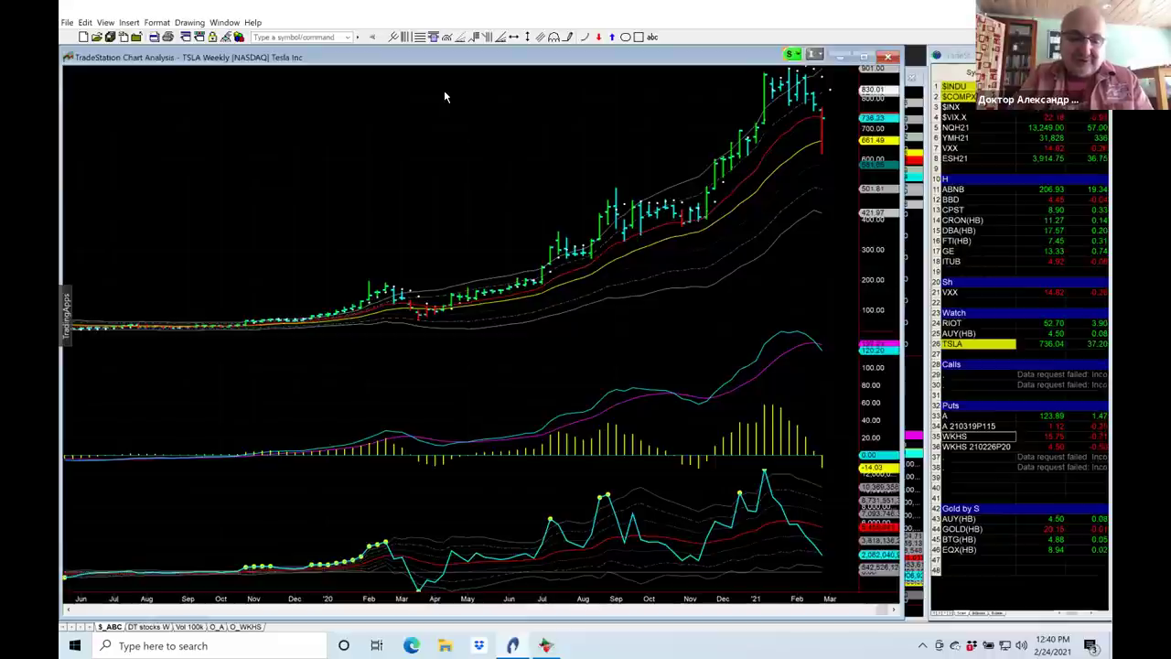
Step: Load AMZN in the weekly chart to examine its price trend and indicators
type("am")
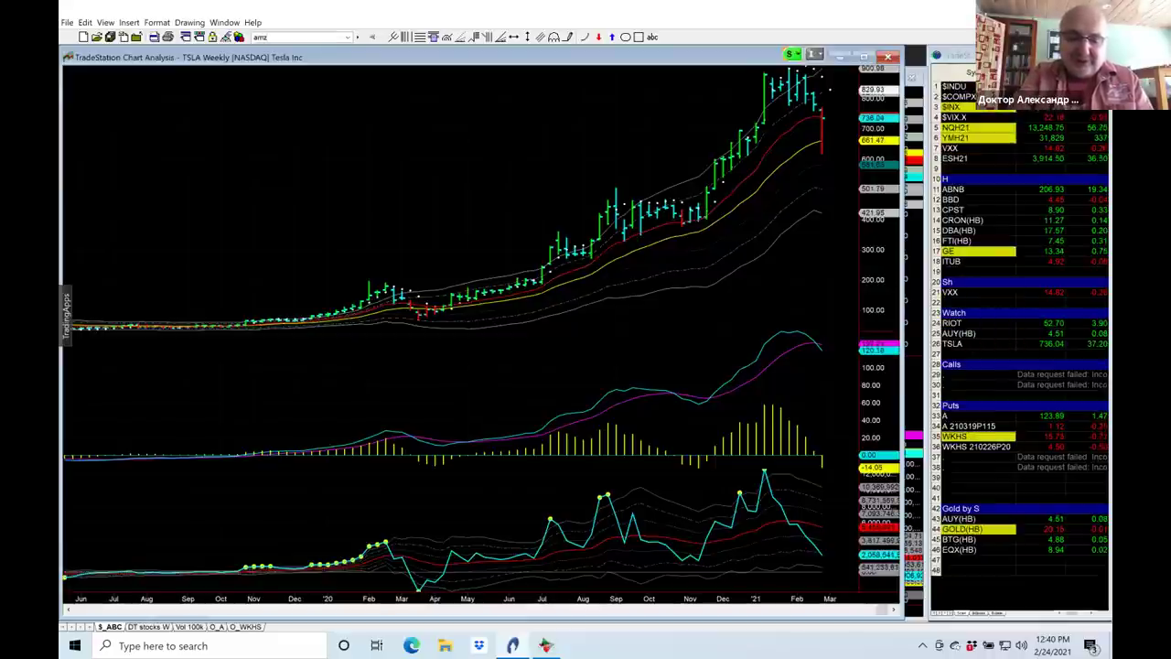
type("z")
key("Return")
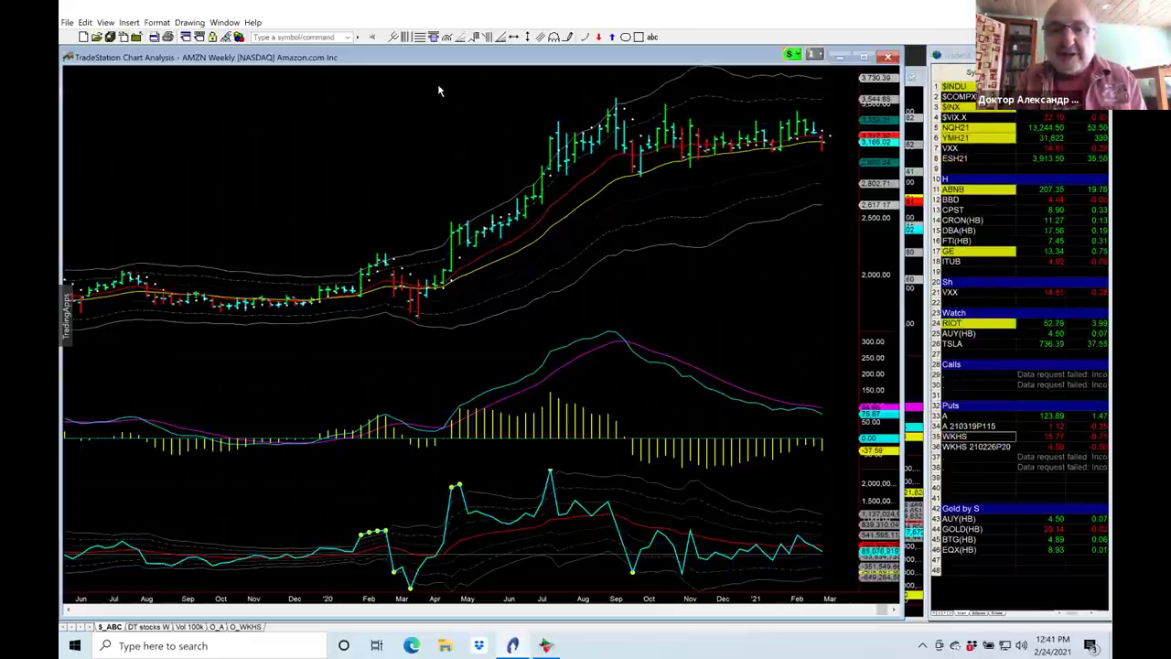
Step: Load CCL in the weekly chart to examine its price trend, and replace it with QDEL
type("cd")
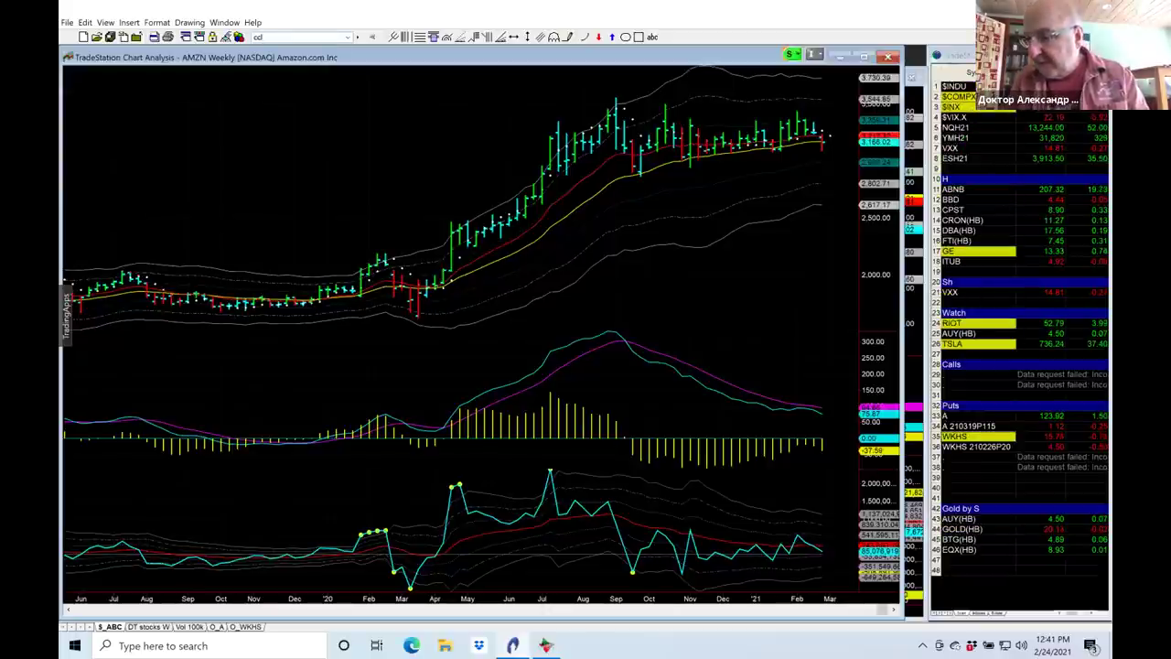
key("Return")
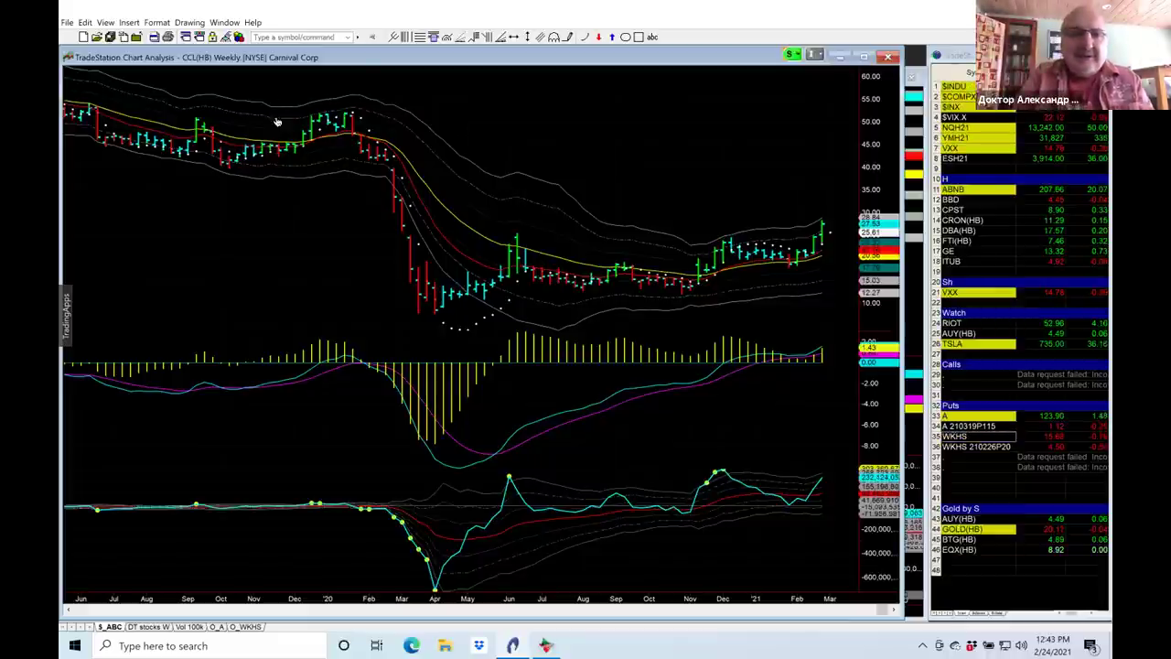
type("QDEL")
key("Return")
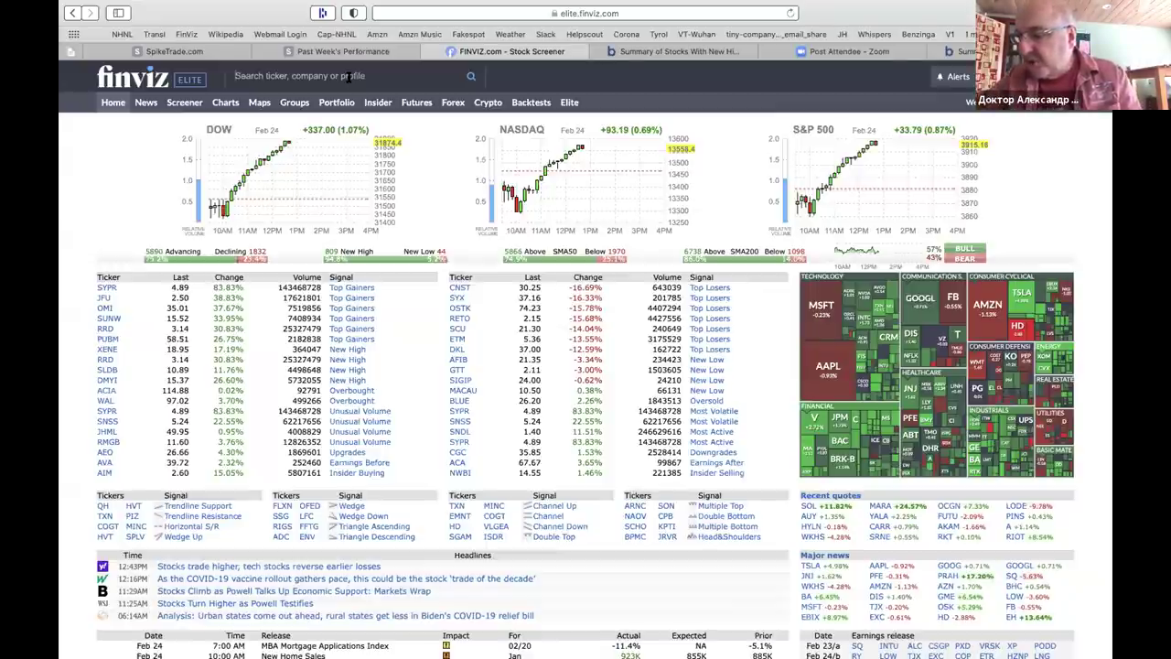
Step: Switch to Finviz in the browser, look up QDEL and review its daily chart and fundamentals table
left_click(348, 77)
type("g")
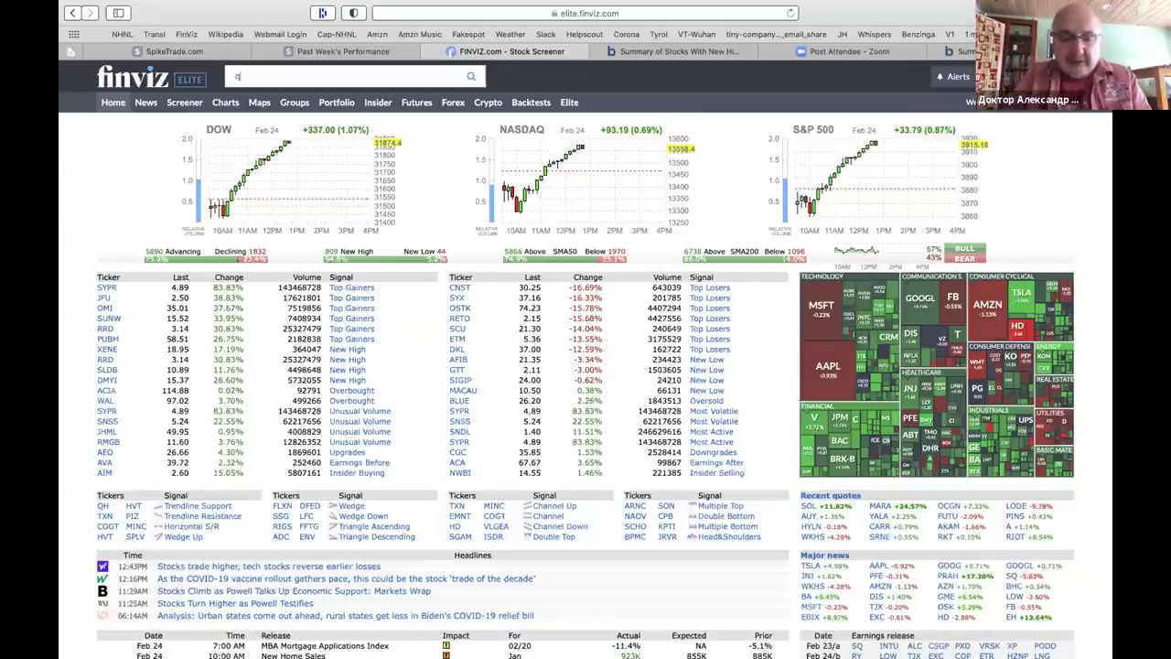
type("del")
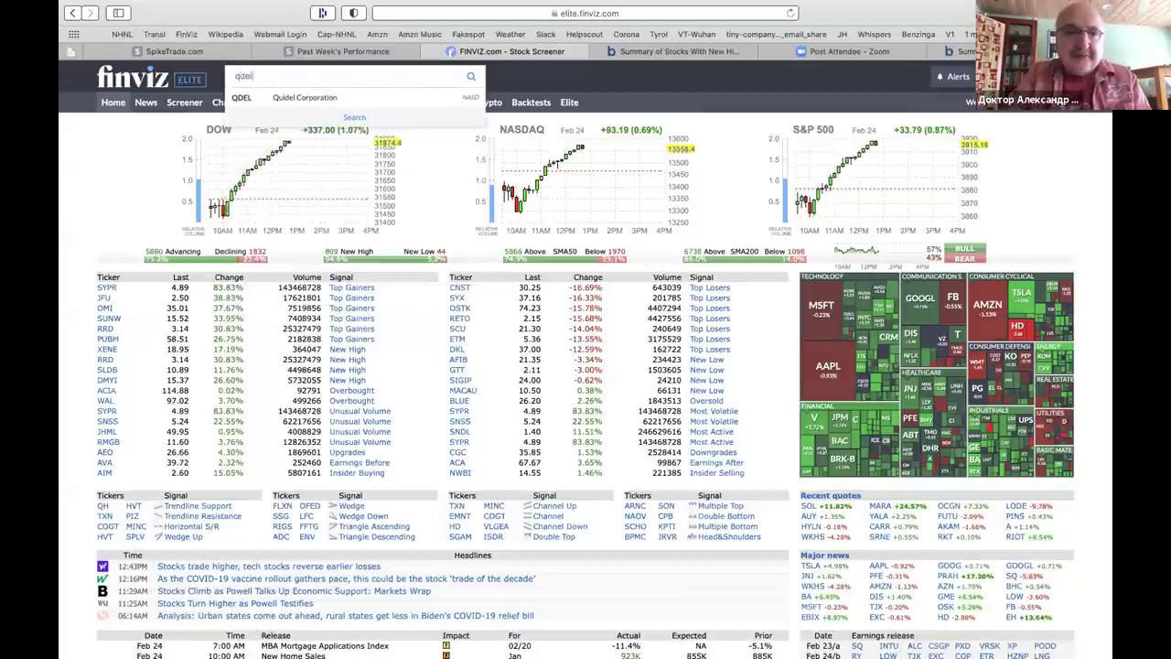
key("Return")
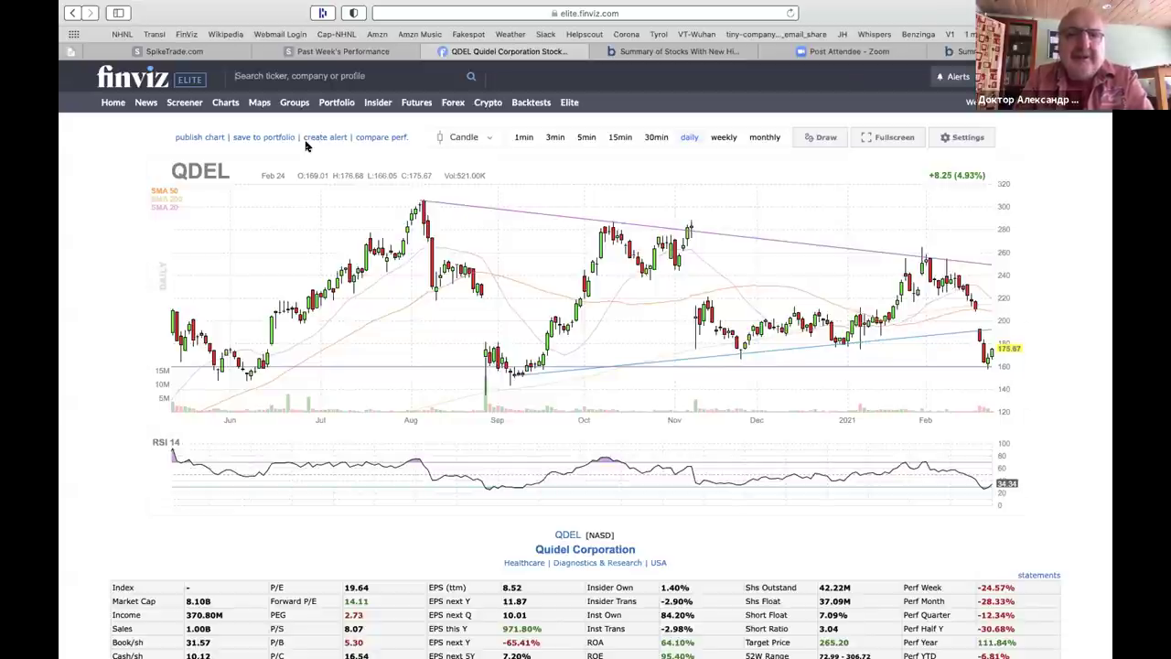
mouse_move(59, 327)
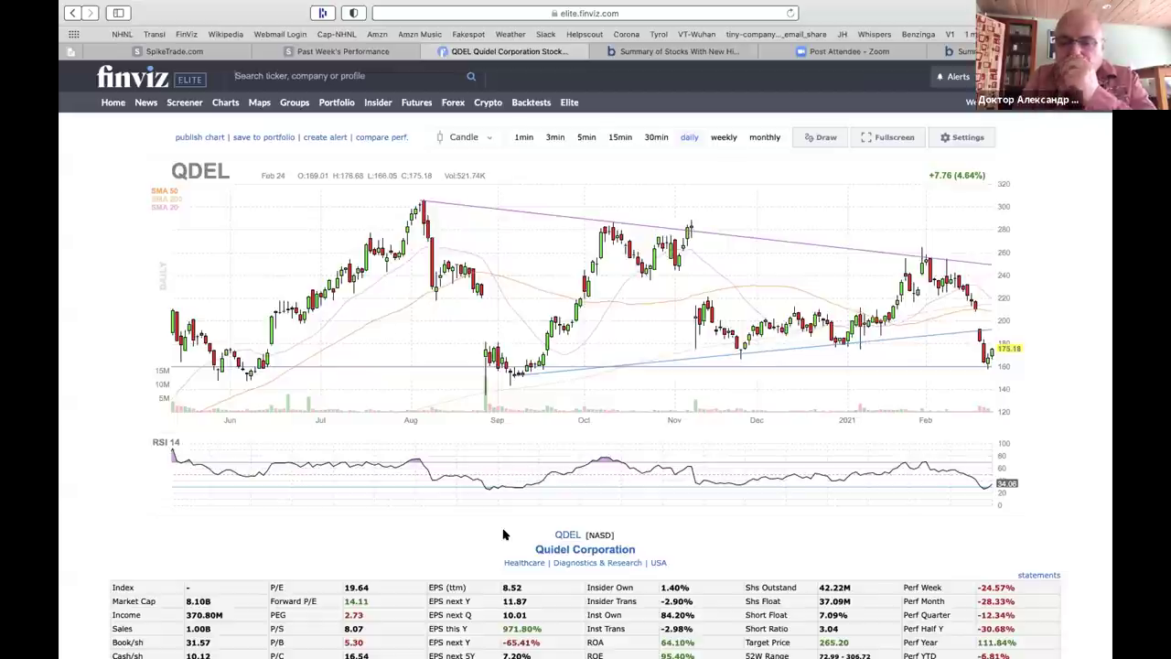
scroll(559, 547, "down", 3)
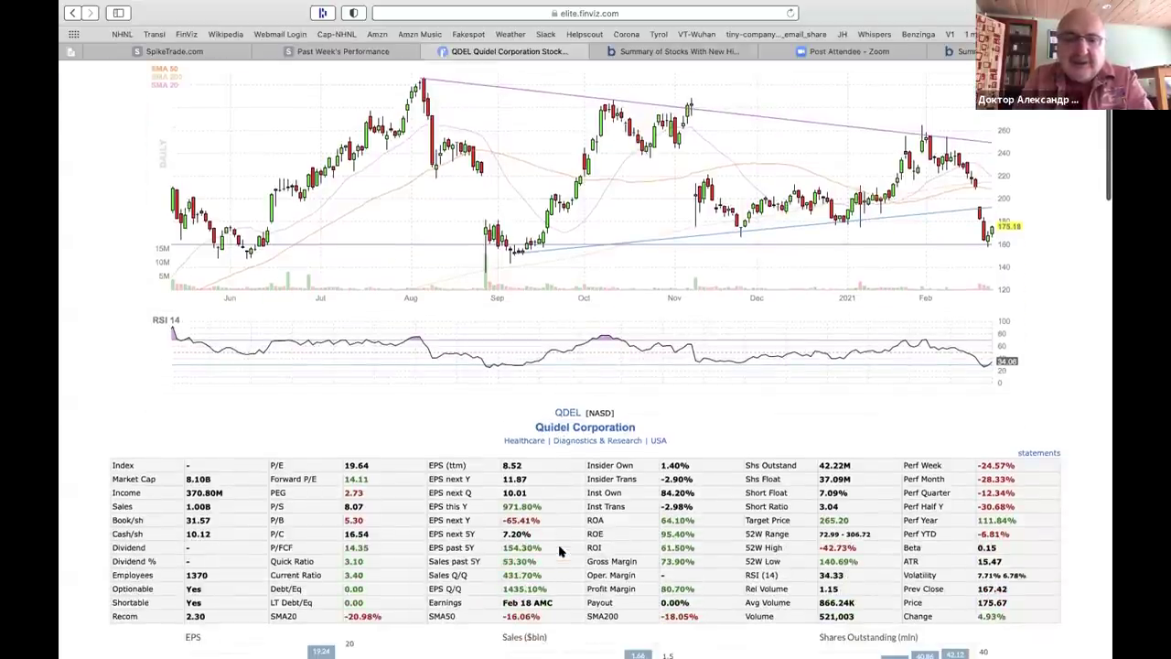
scroll(560, 550, "down", 3)
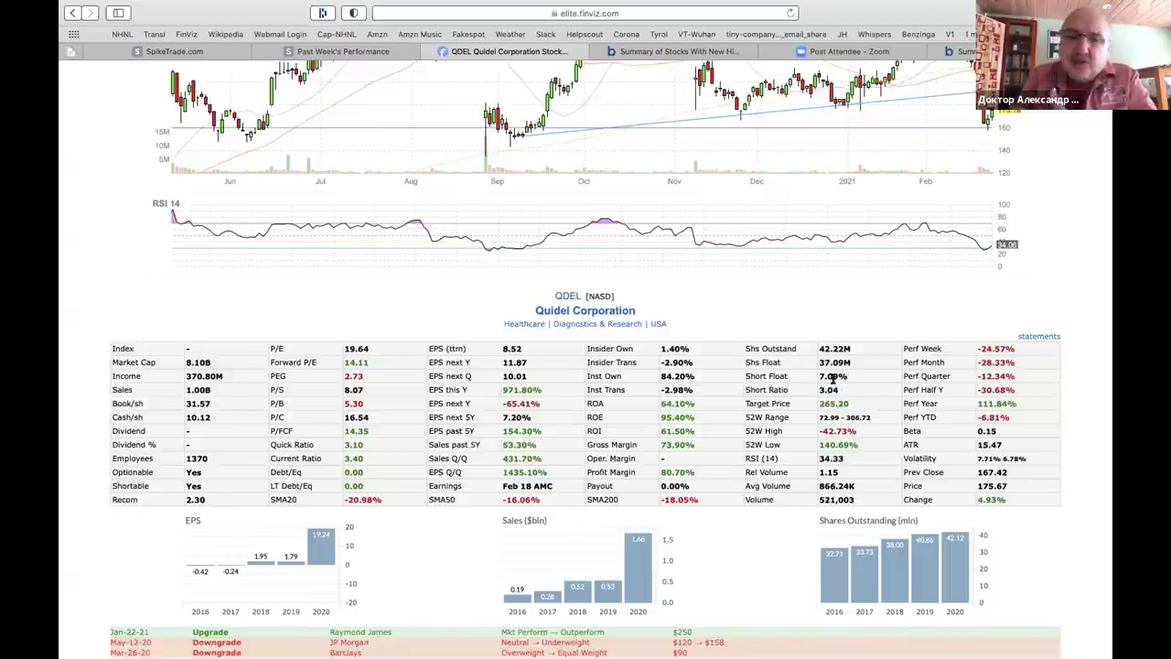
scroll(833, 377, "up", 5)
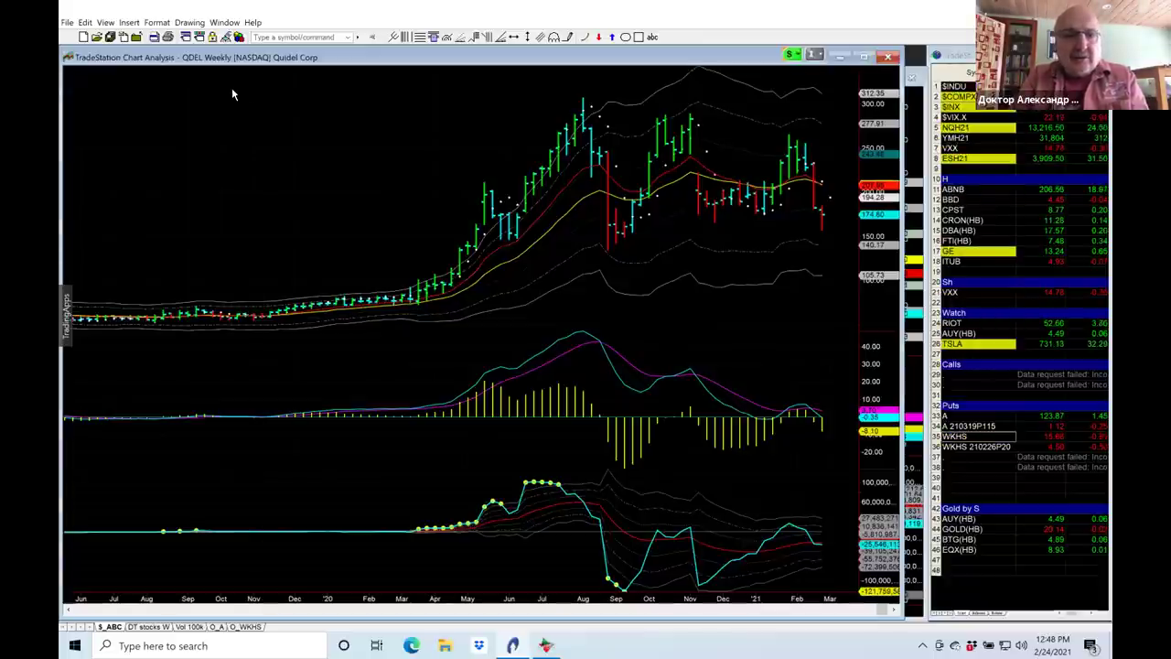
Step: Load T and BLNK in turn in the linked charts, bringing each weekly chart forward after viewing the daily one
type("t")
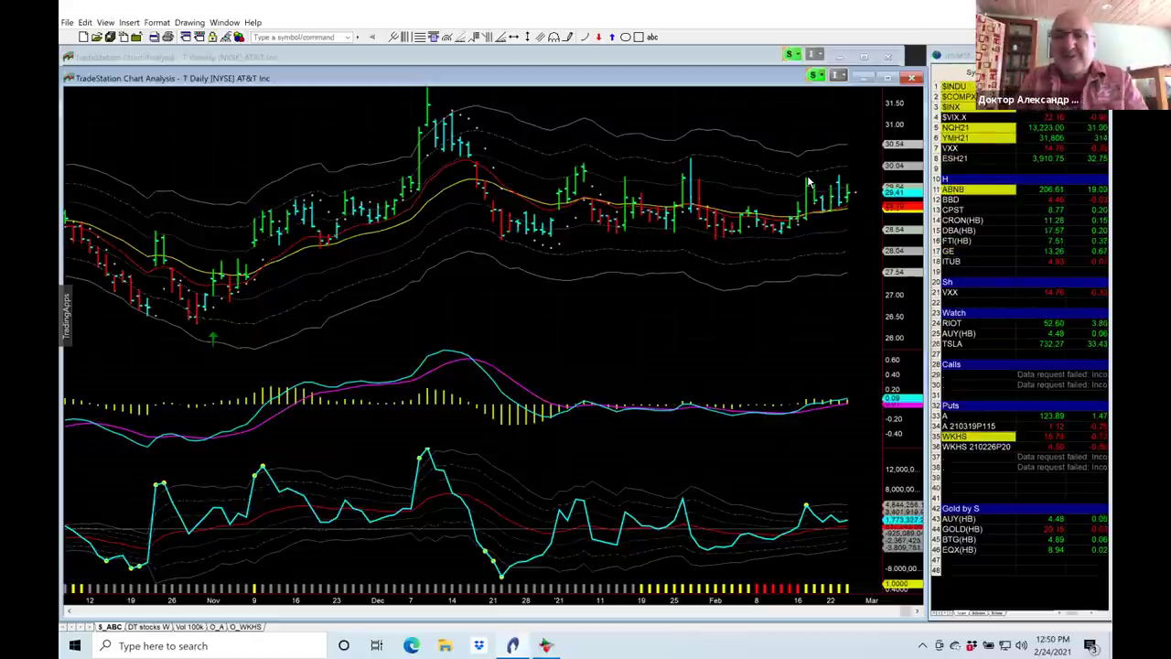
left_click(483, 60)
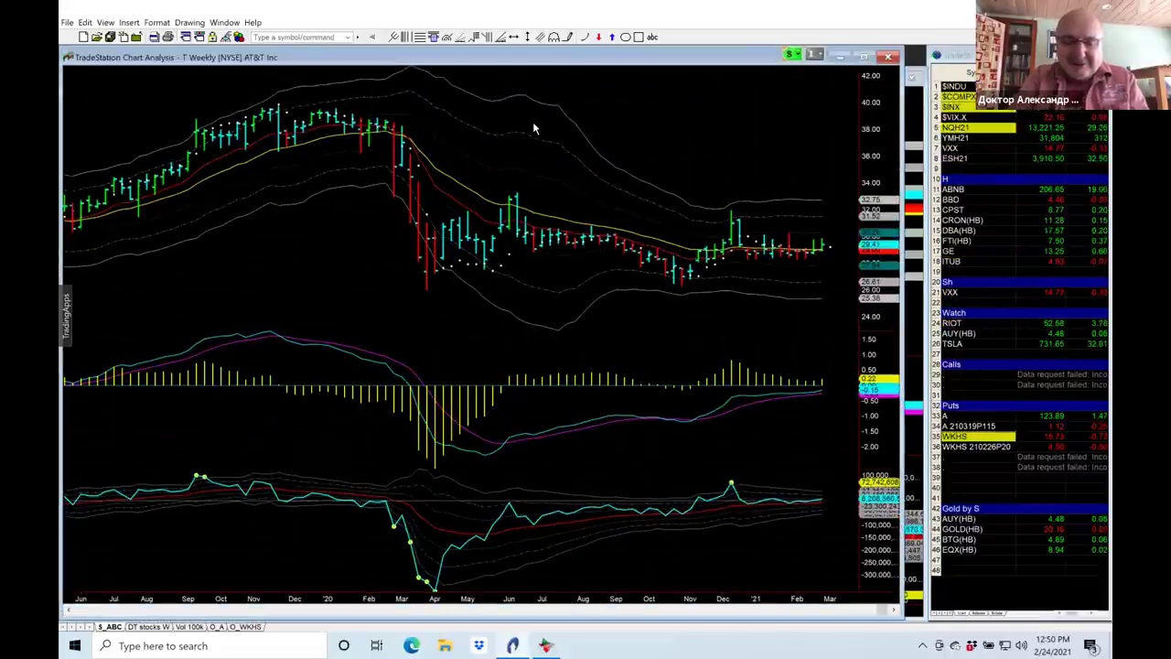
type("blnk")
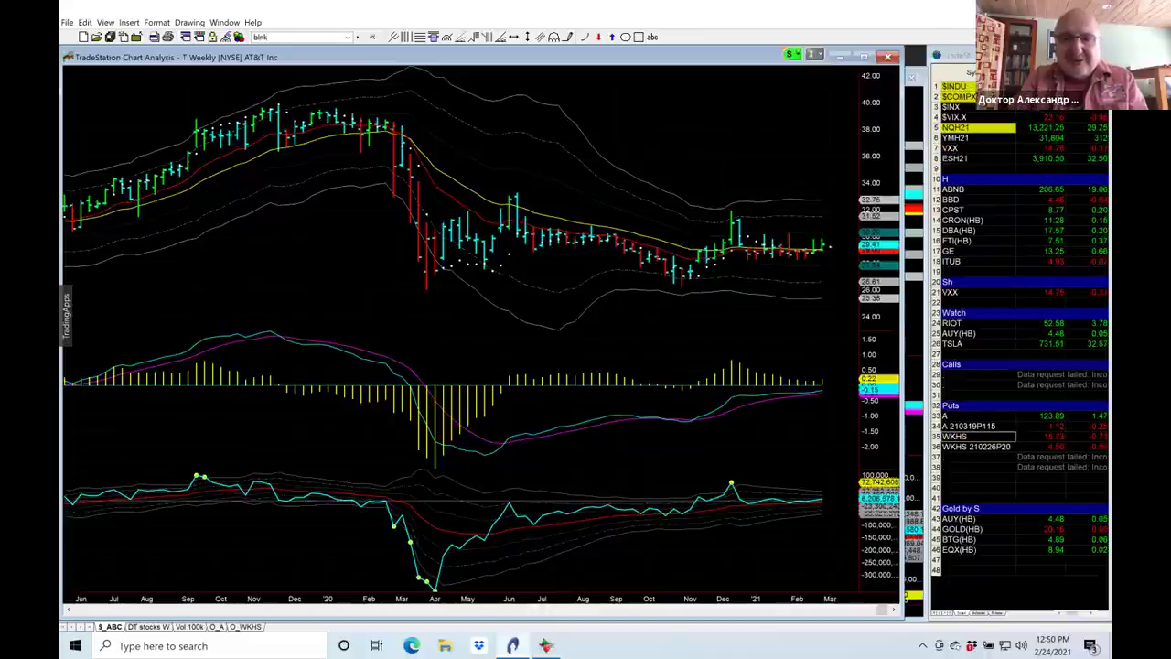
key("Return")
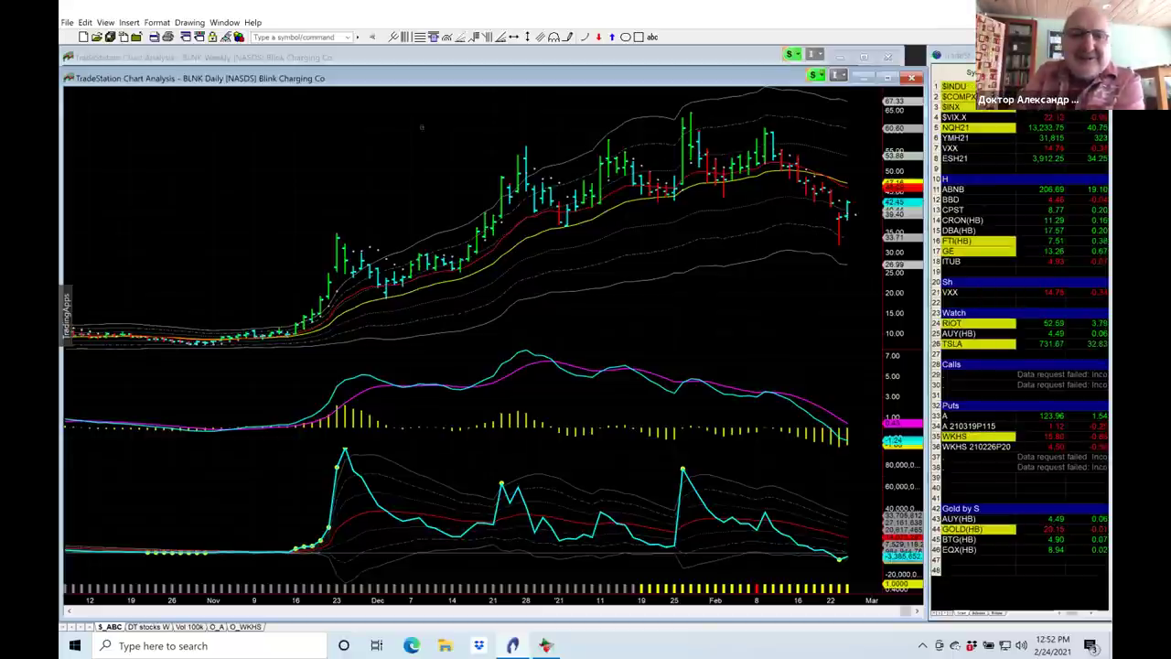
left_click(408, 59)
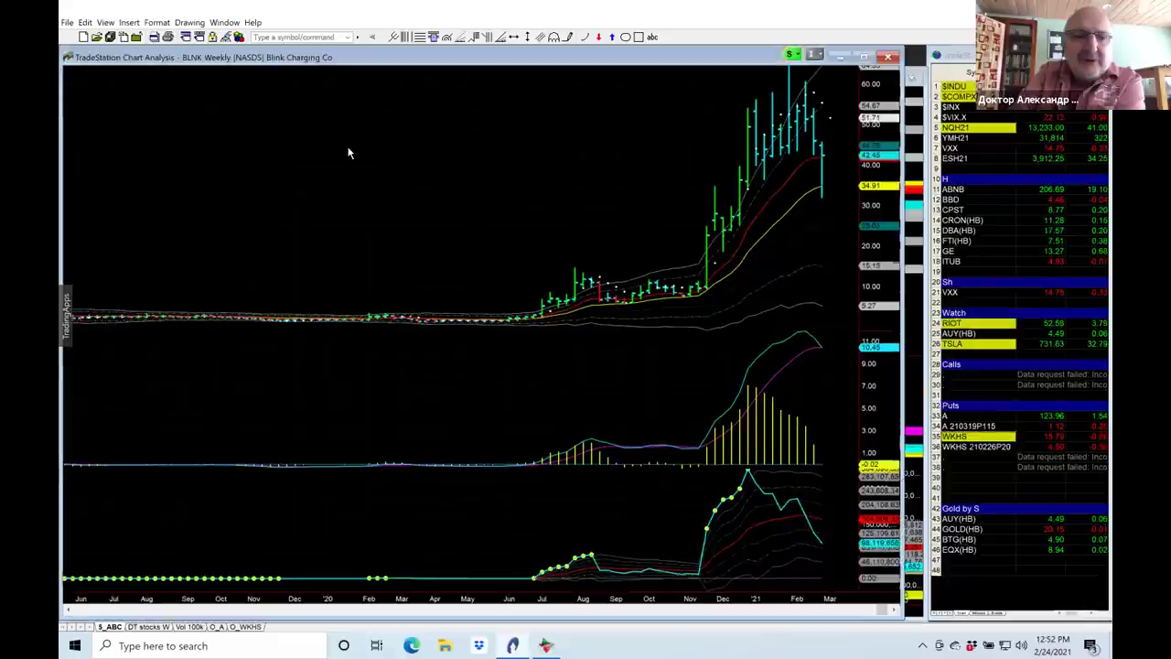
Step: Load GTT in the weekly chart and compress its bar spacing until the price history back to 2012 fits
type("GTT")
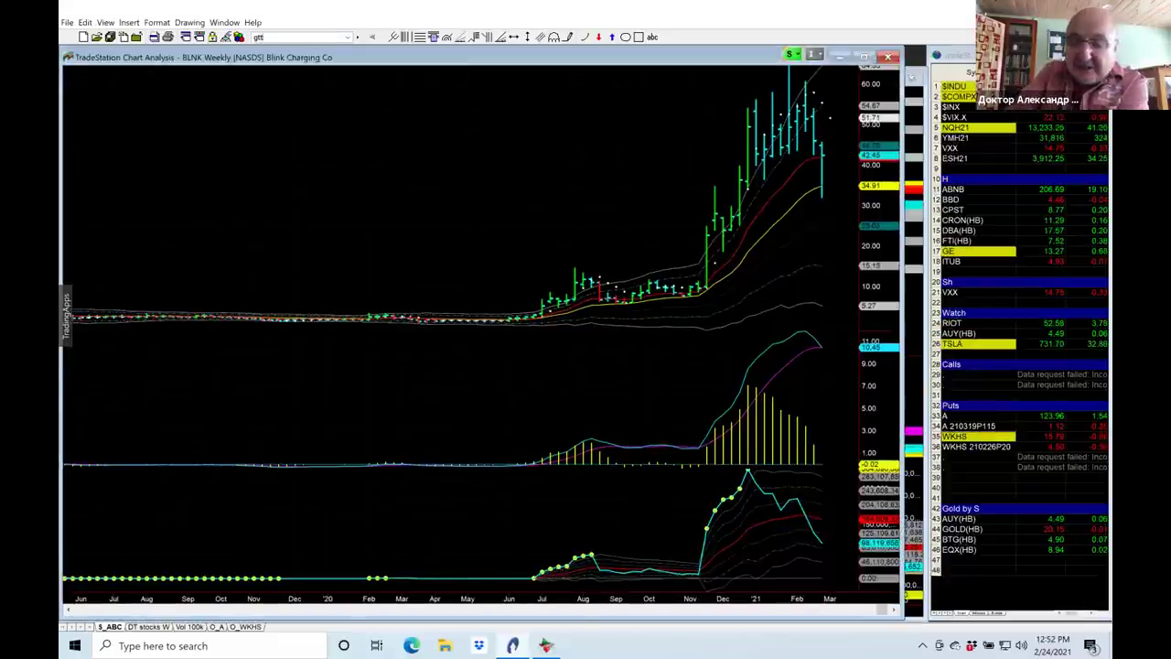
key("Return")
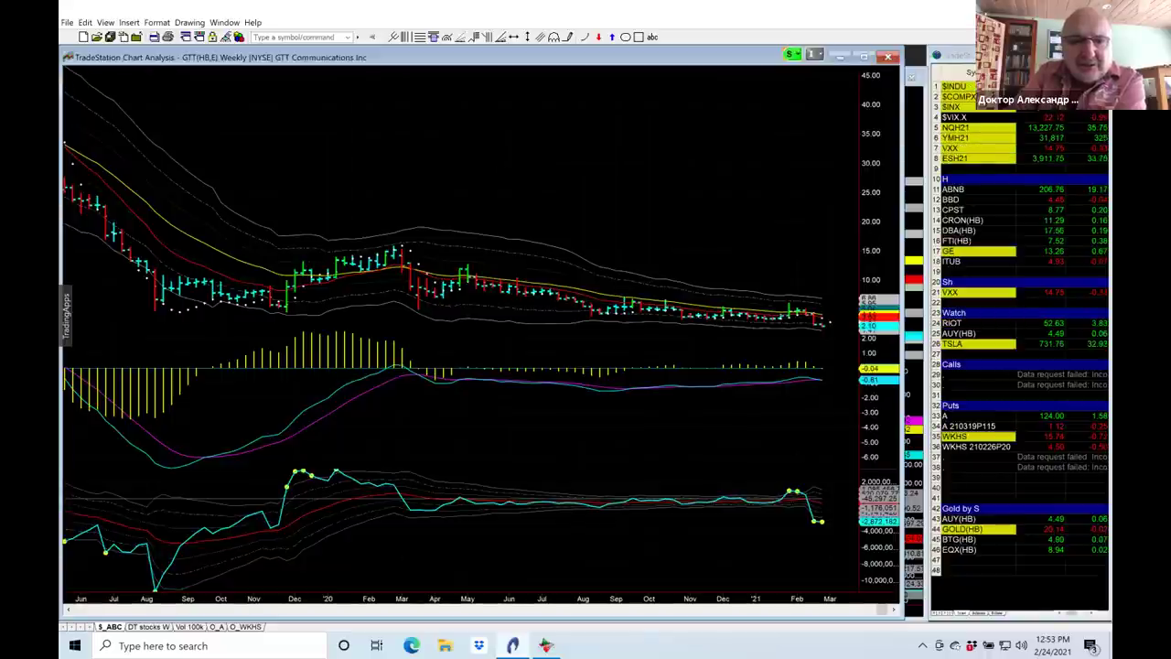
key("Down")
key("Down")
key("Down")
key("Down")
key("Down")
key("Down")
key("Down")
key("Down")
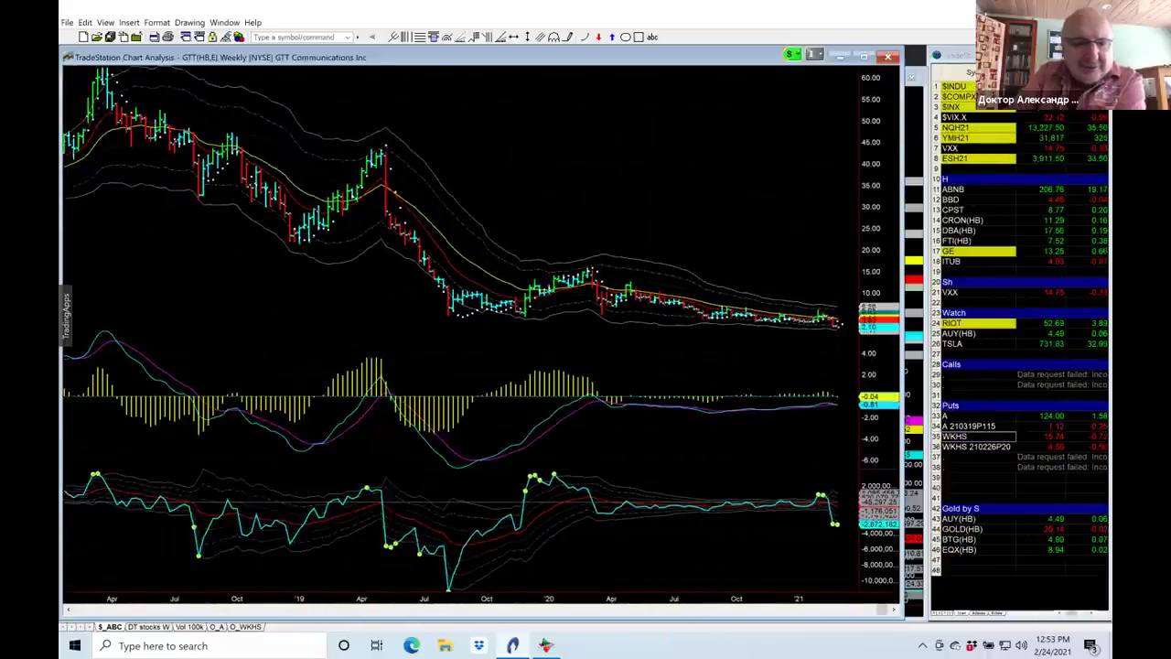
key("Down")
key("Down")
key("Down")
key("Down")
key("Down")
key("Down")
key("Down")
key("Down")
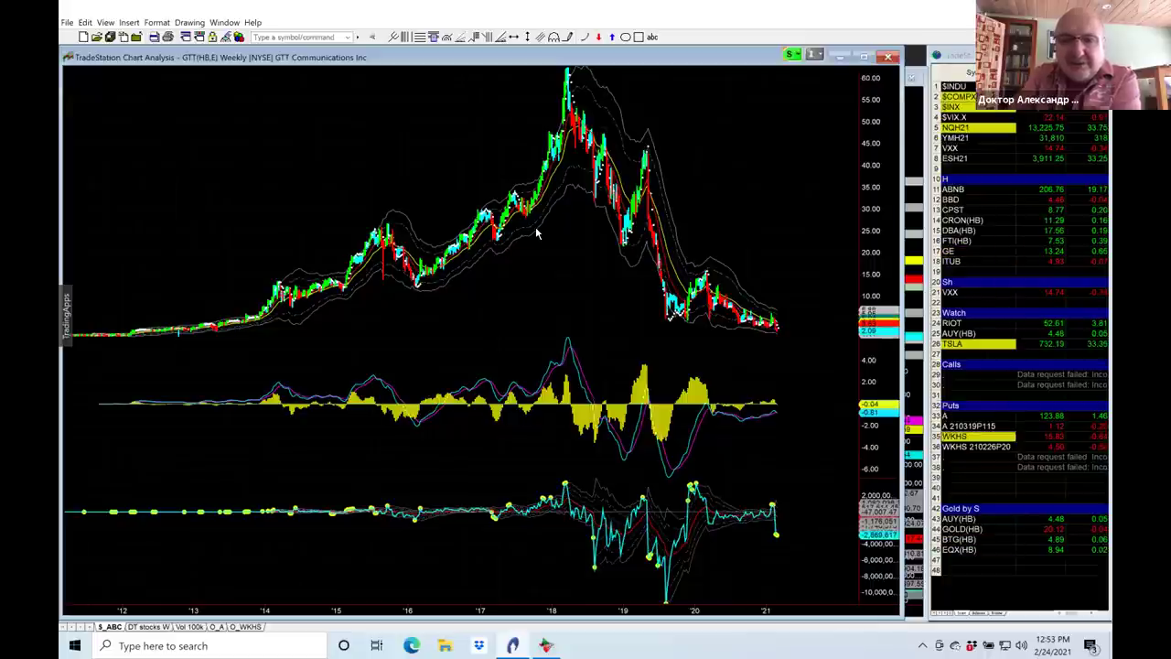
Step: Widen the bar spacing of the GTT weekly chart to focus on the decline from mid-2018 to 2021
scroll(538, 234, "up", 4)
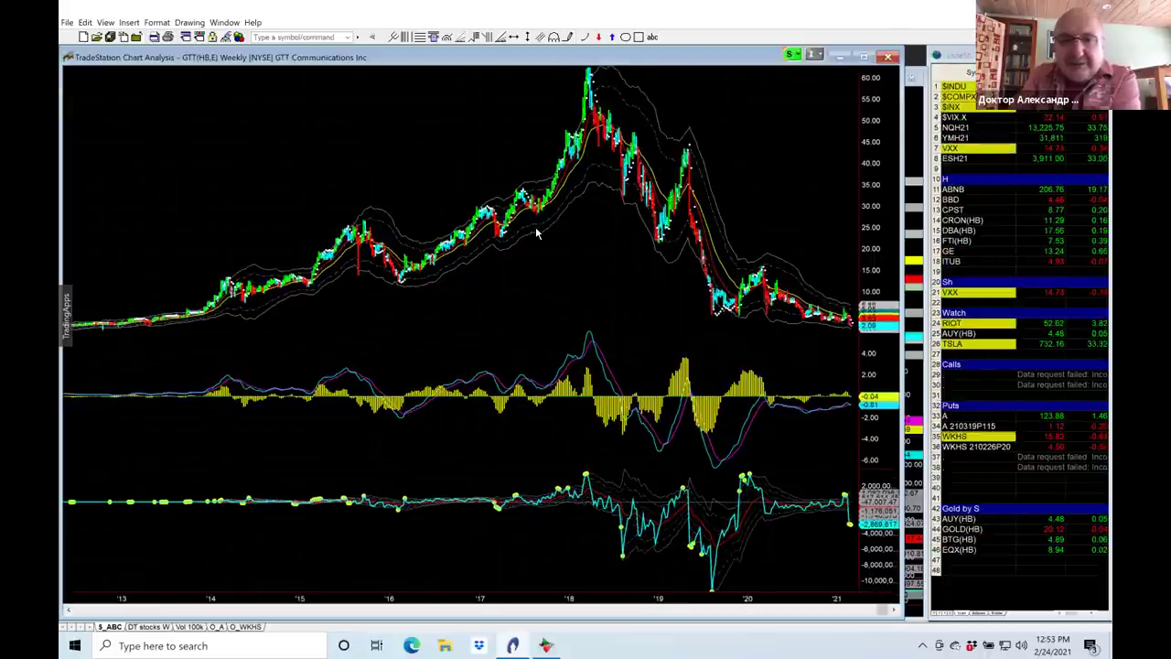
scroll(536, 226, "up", 3)
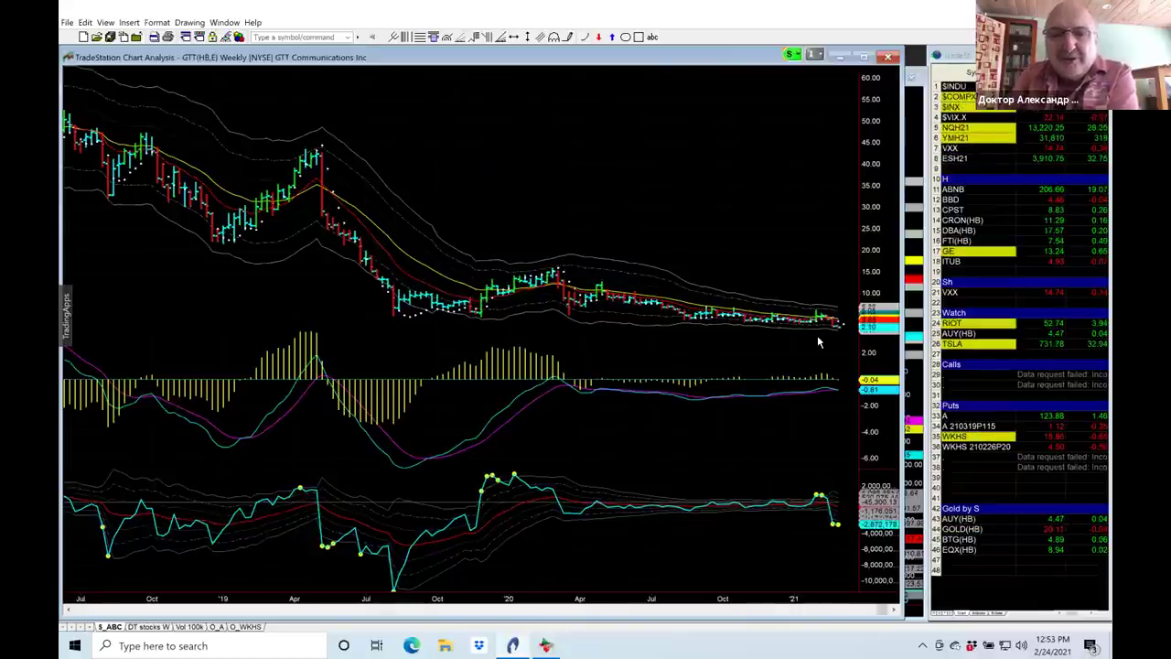
scroll(820, 341, "down", 1)
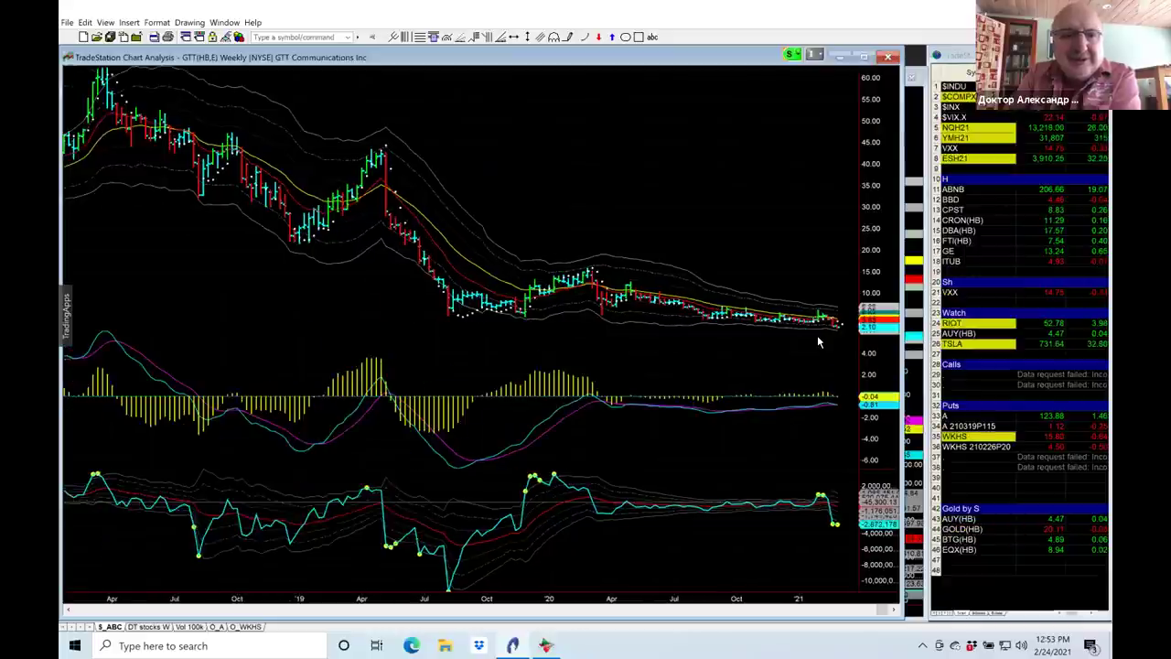
scroll(819, 341, "down", 1)
scroll(819, 341, "down", 1)
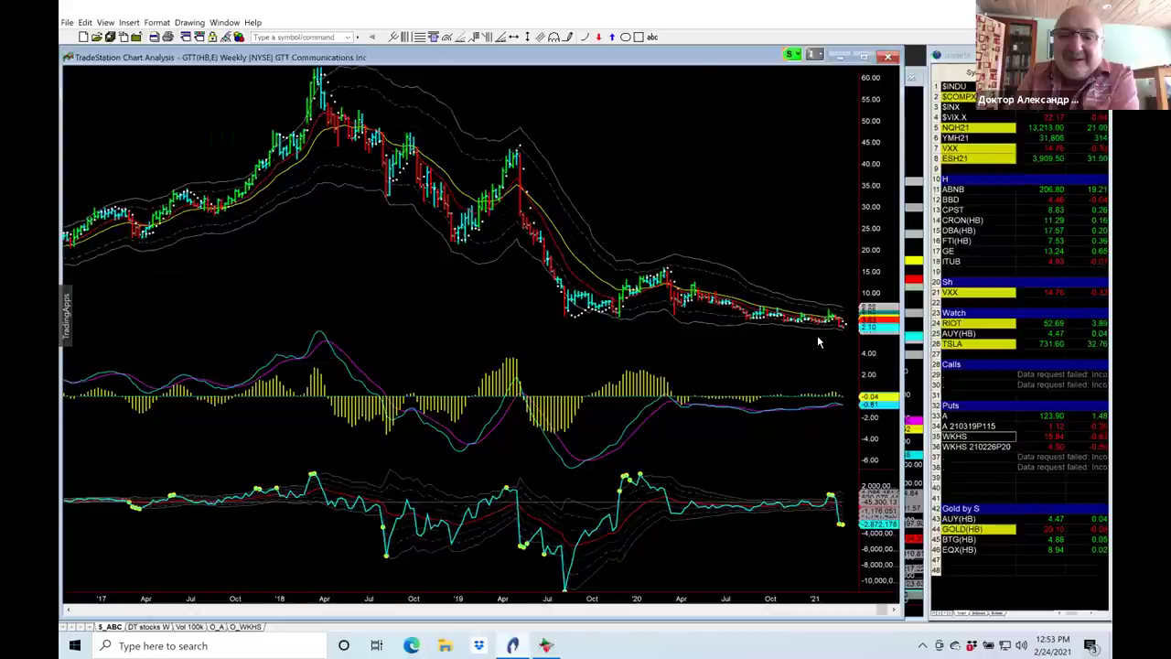
scroll(817, 335, "up", 1)
scroll(819, 341, "up", 1)
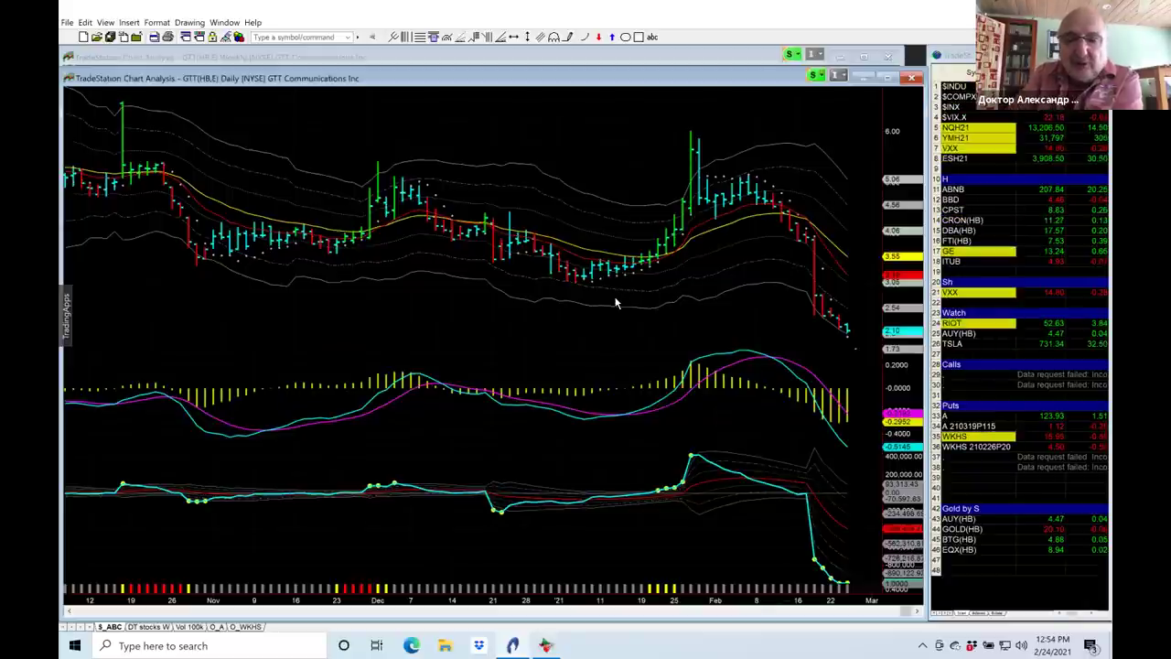
Step: Examine the GTT daily chart over a longer and a shorter period, and bring the weekly chart forward again
scroll(615, 303, "down", 5)
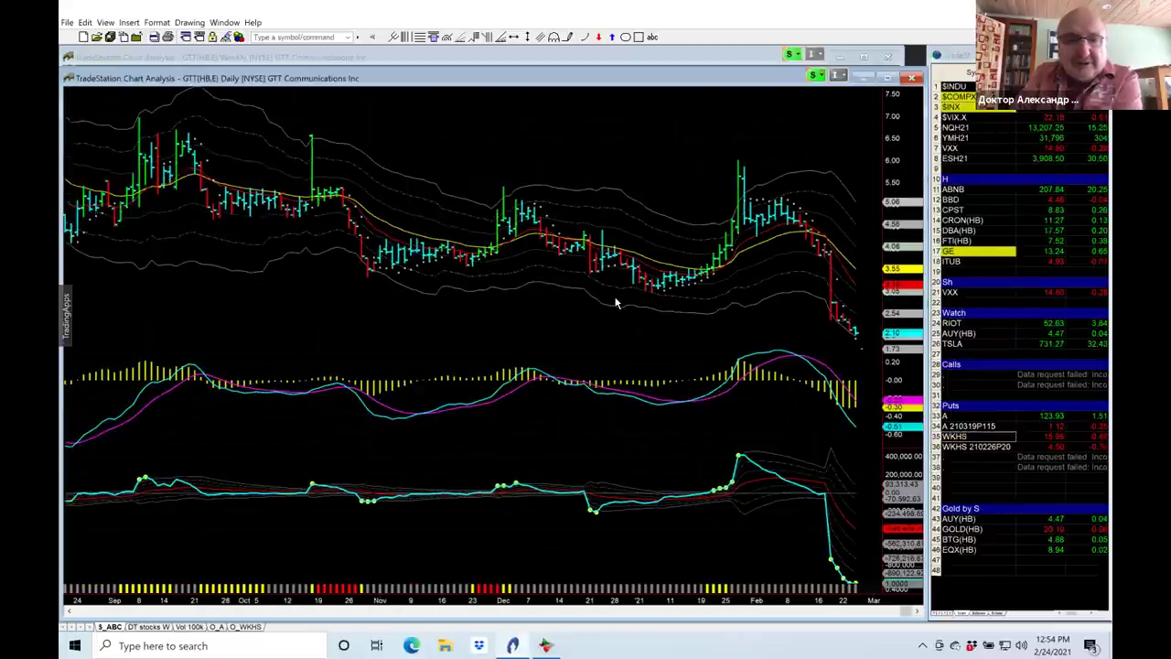
scroll(615, 303, "down", 2)
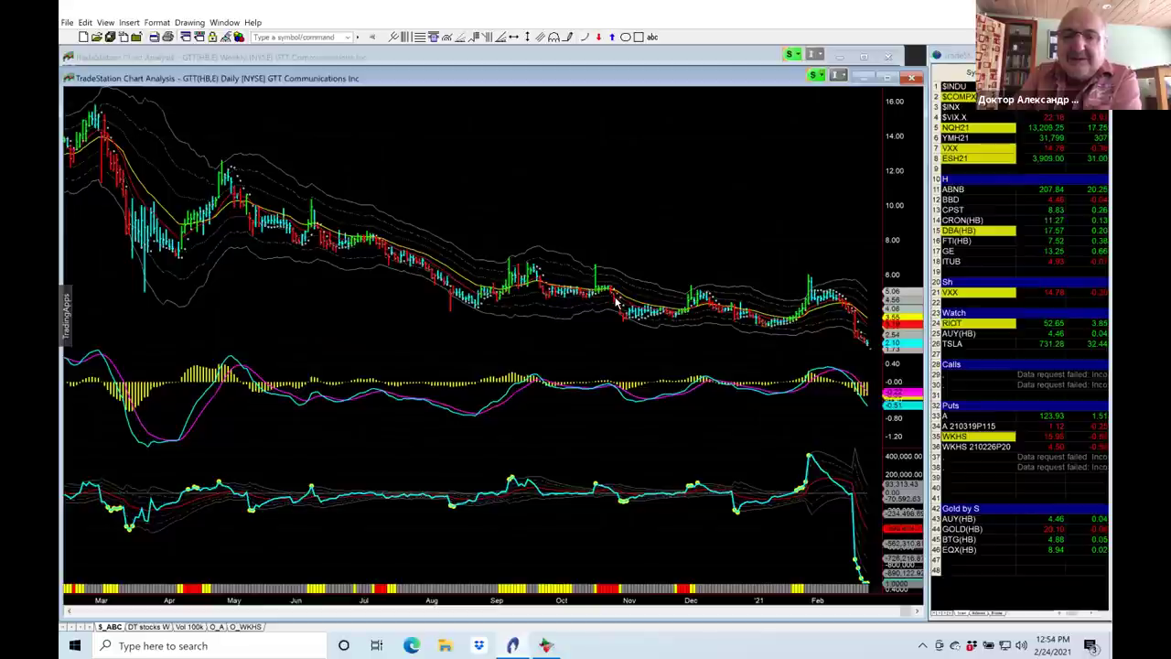
scroll(615, 303, "up", 4)
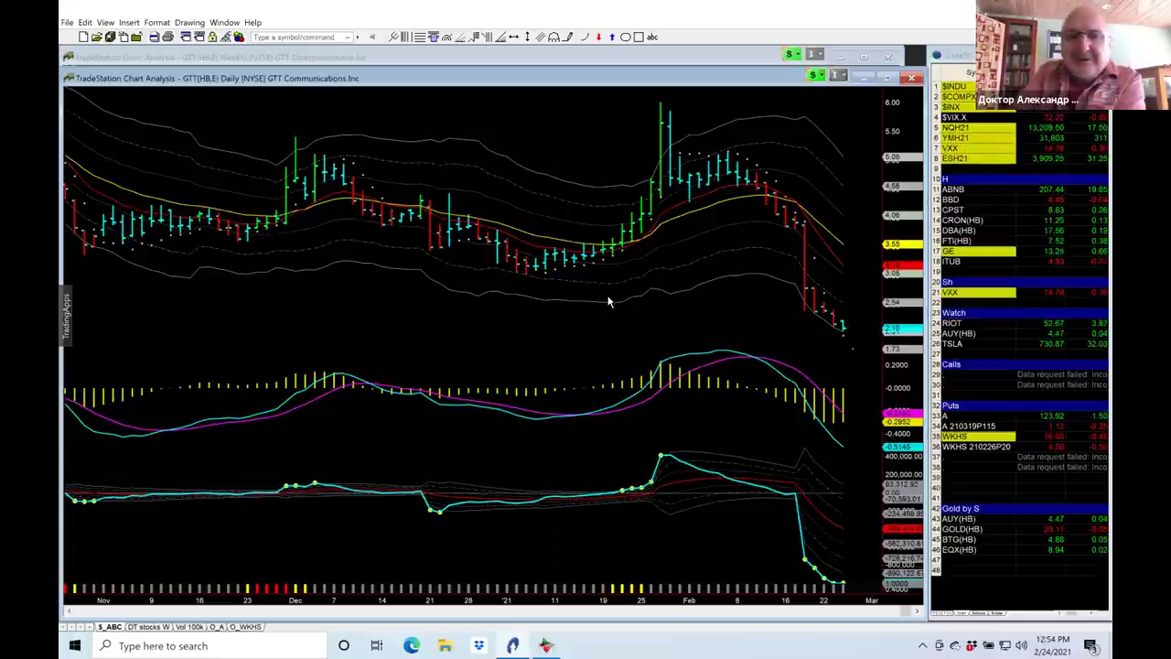
left_click(471, 55)
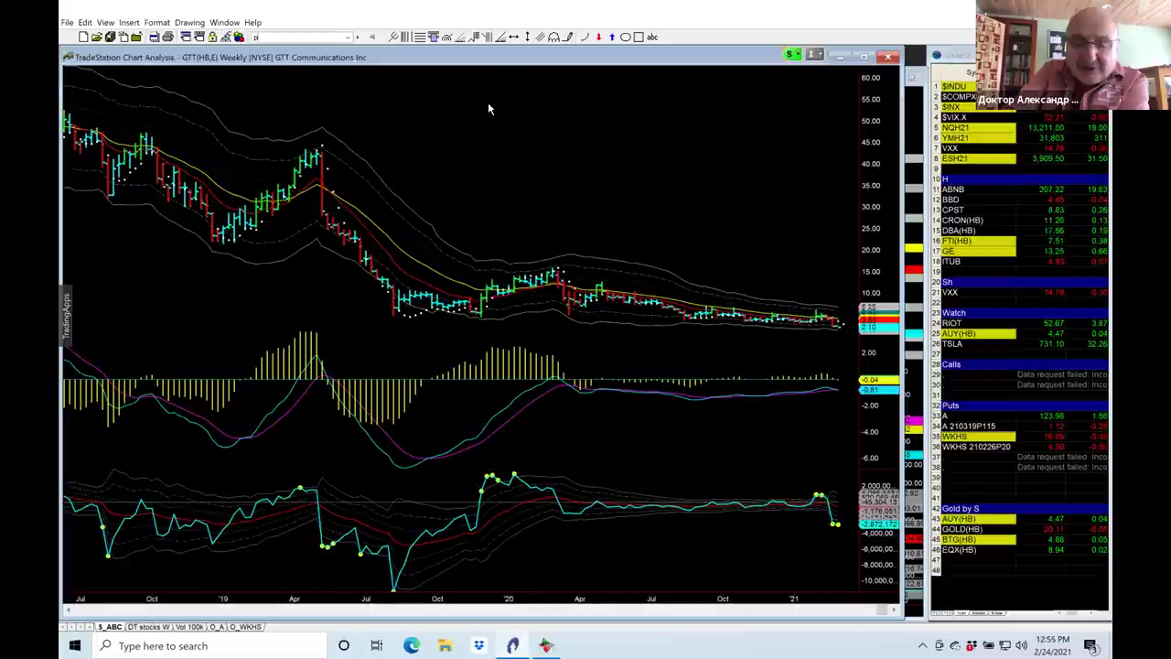
Step: Load PYPL in the linked charts and compare its weekly and daily views
type("pypl")
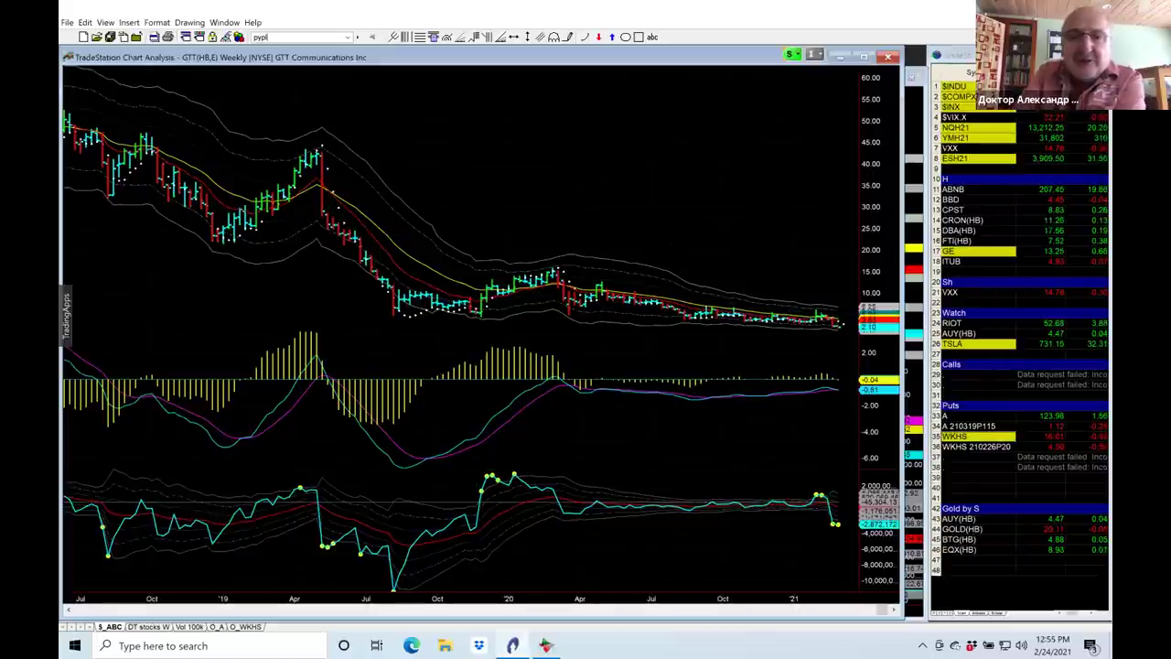
key("Return")
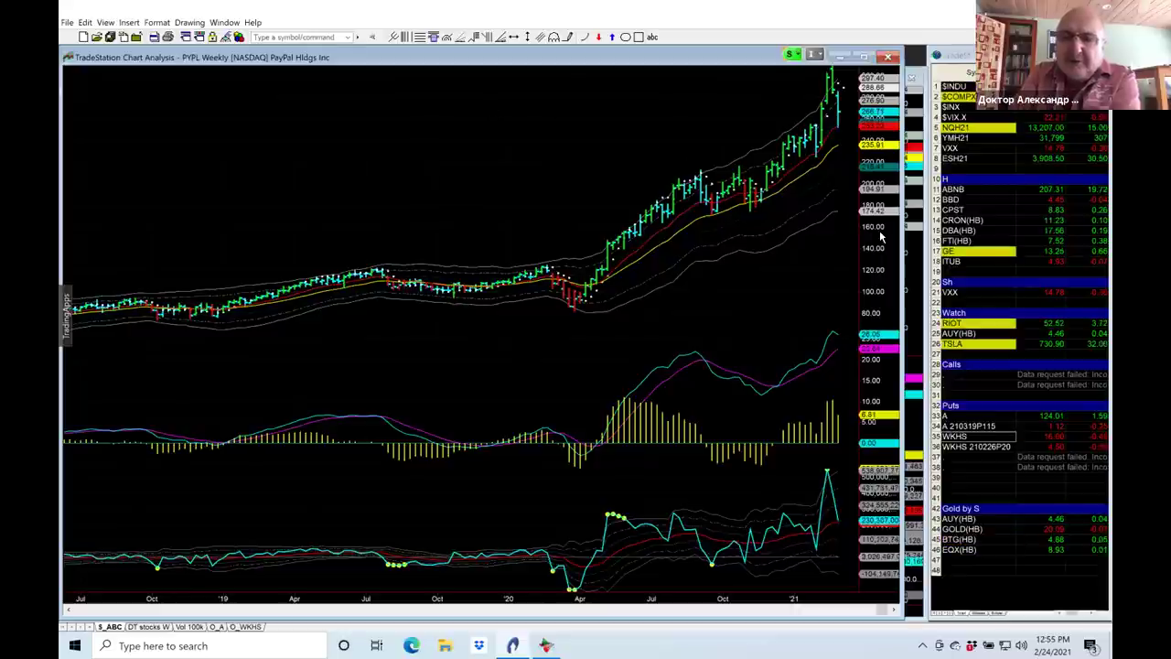
left_click(910, 241)
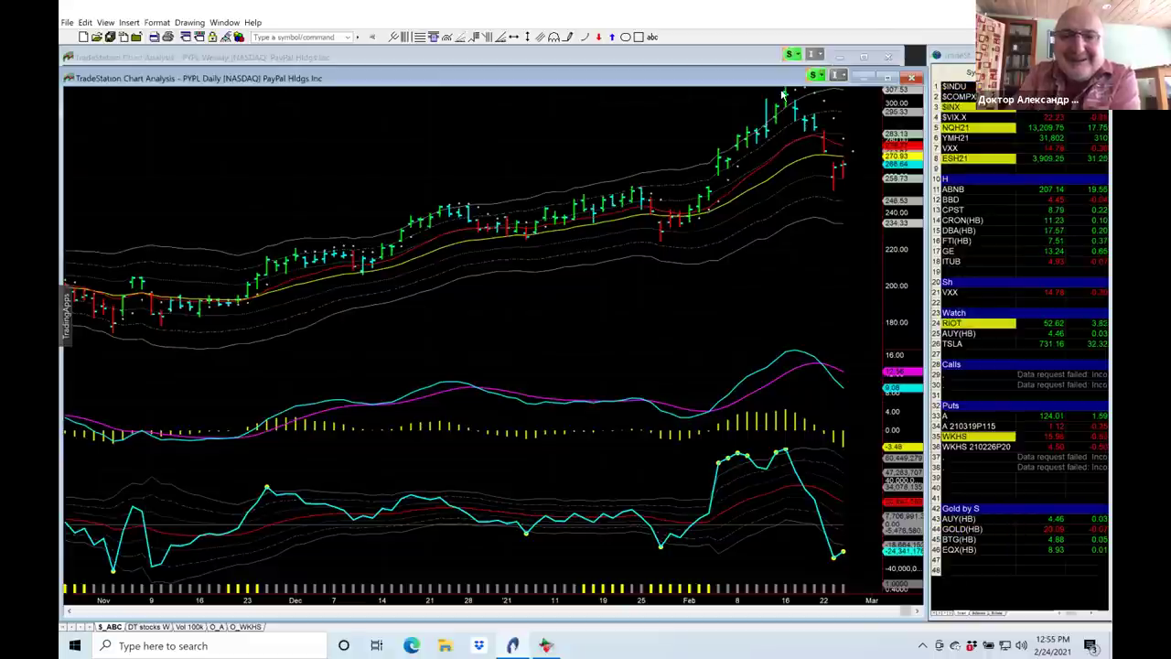
left_click(758, 58)
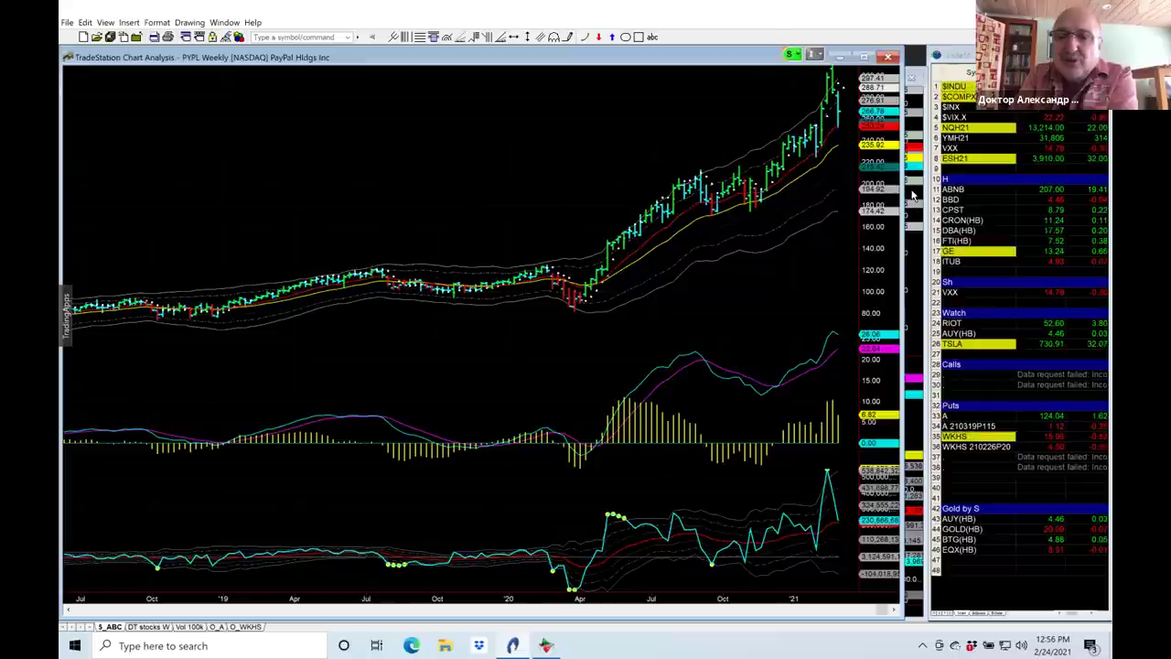
left_click(913, 194)
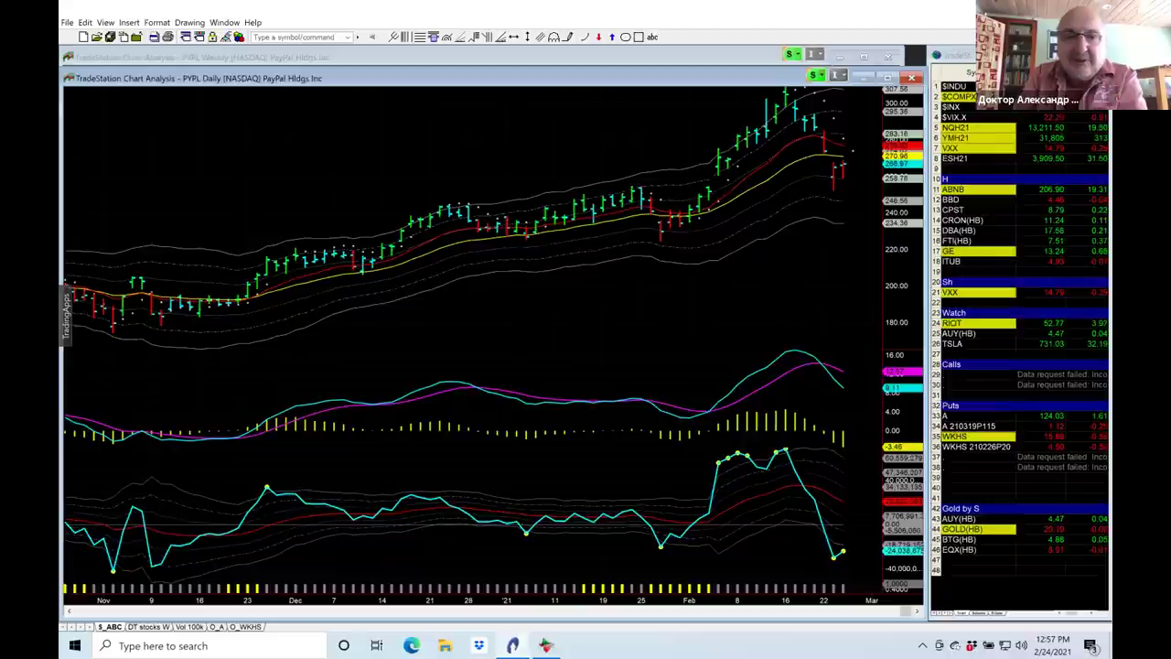
Step: Bring the weekly chart forward and load WEC in it
key("ctrl+Tab")
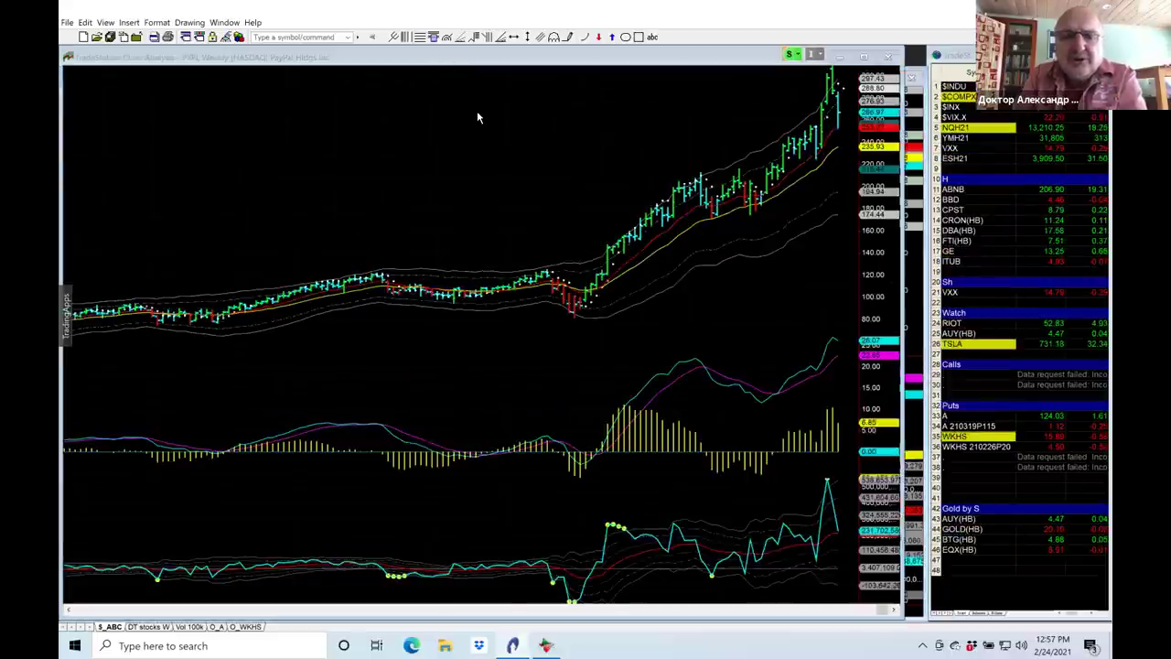
type("wed")
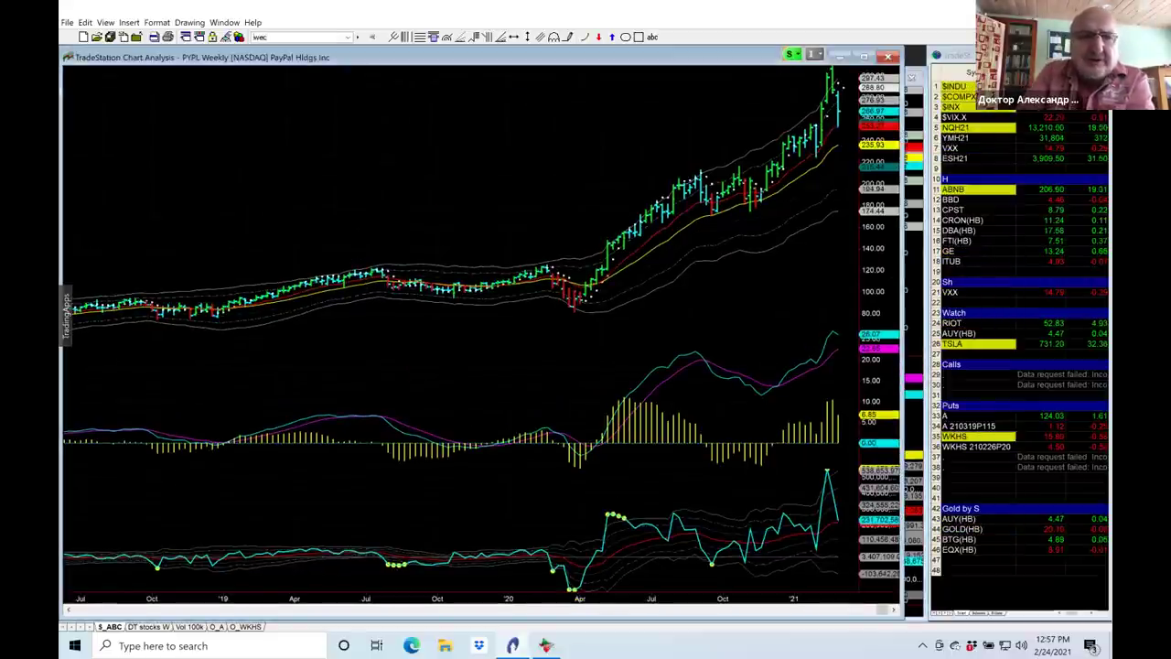
key("Return")
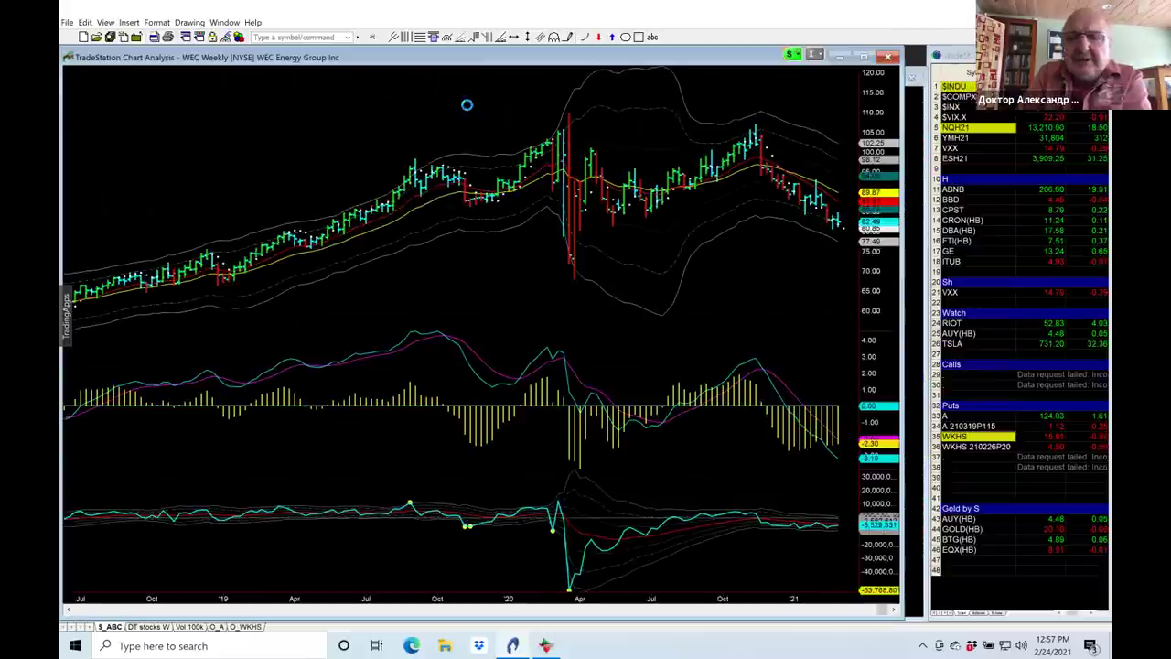
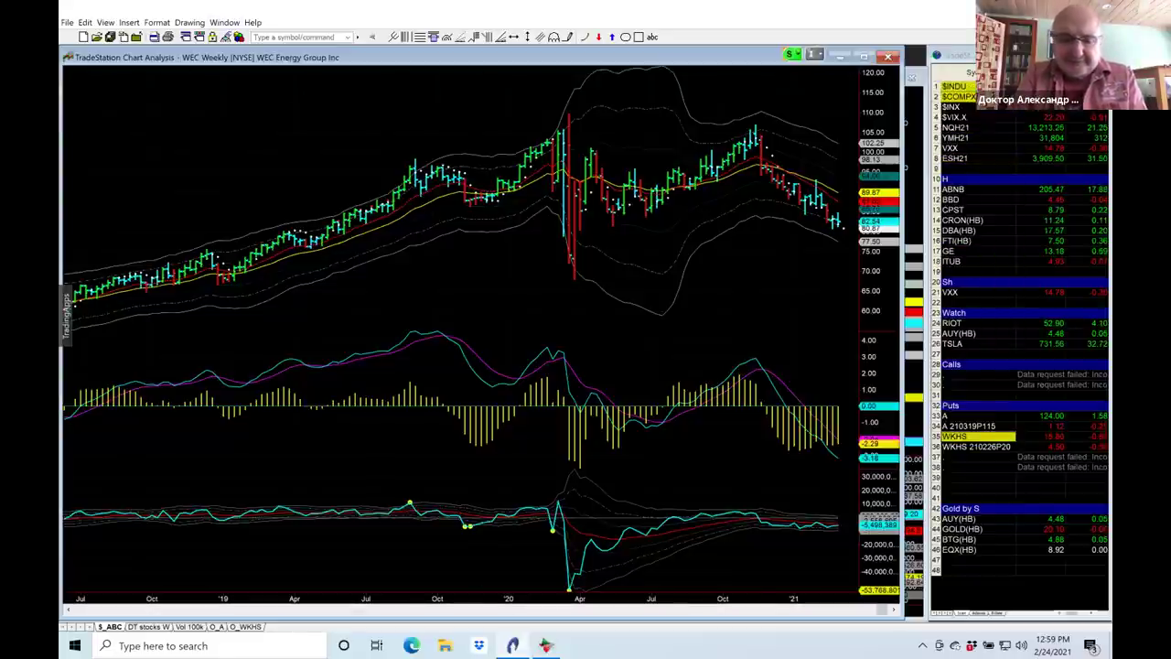
Step: Load FTI in the weekly chart and compress its bar spacing until the price history back to 2012 fits
type("FTI")
key("Return")
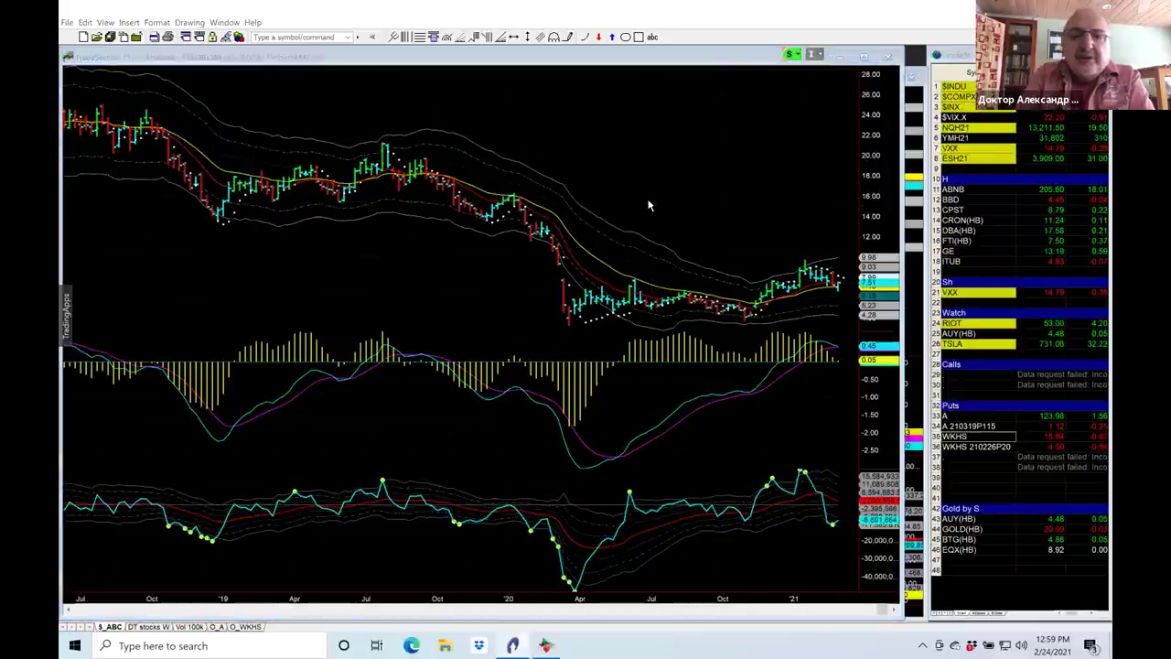
scroll(671, 156, "down", 2)
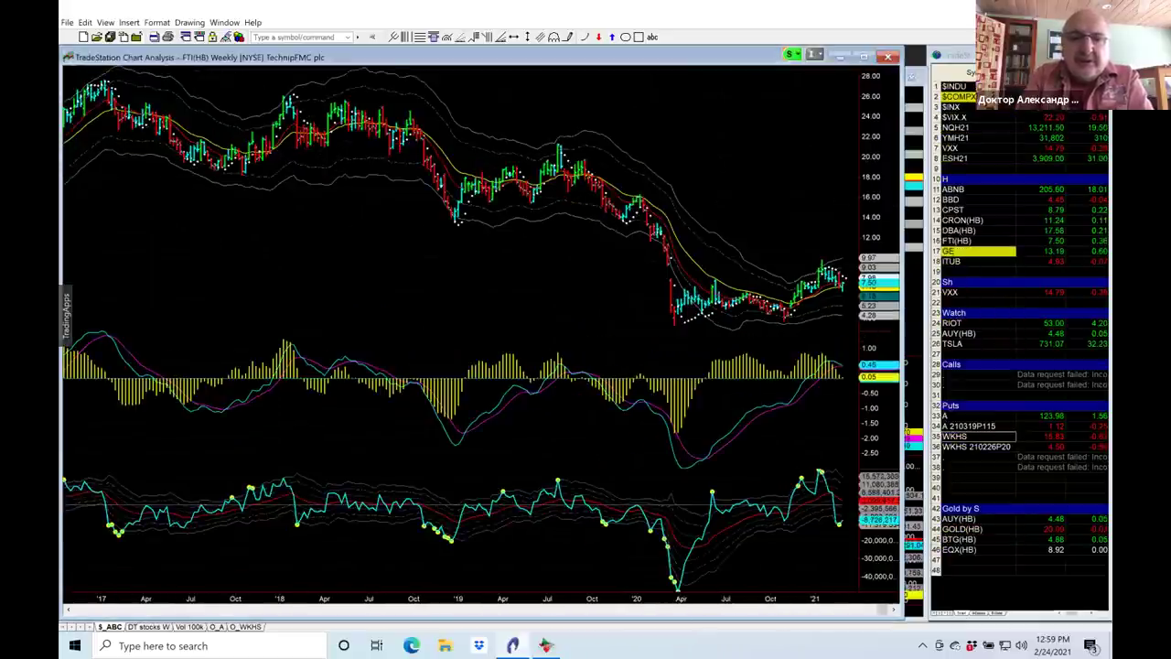
scroll(670, 156, "down", 1)
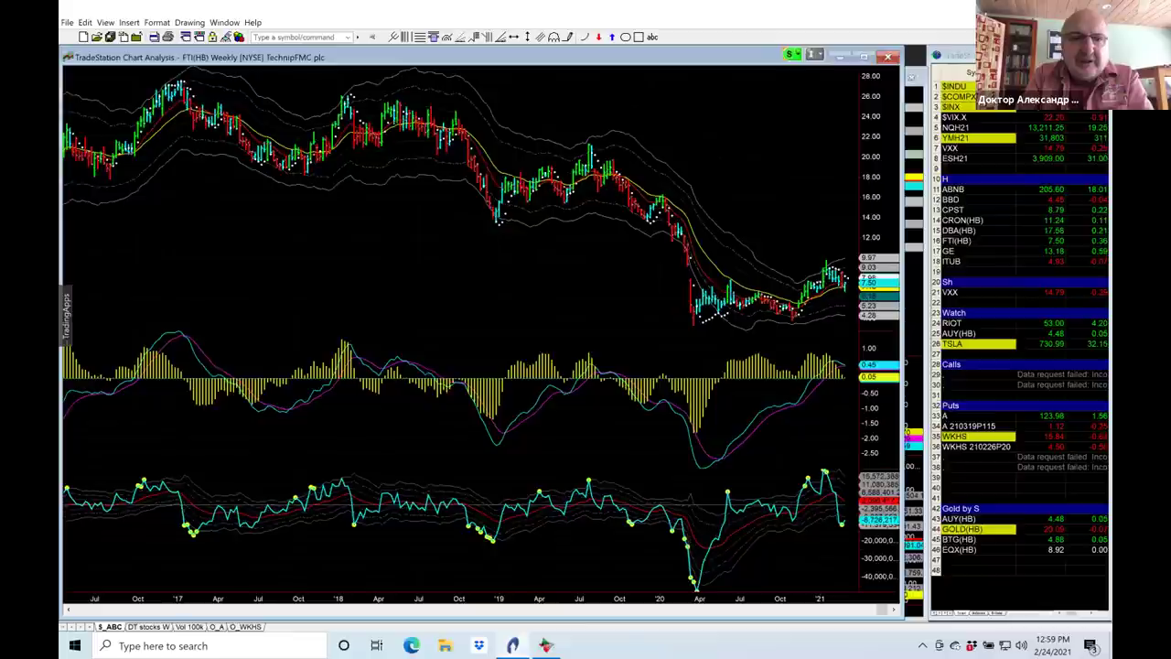
scroll(671, 156, "down", 4)
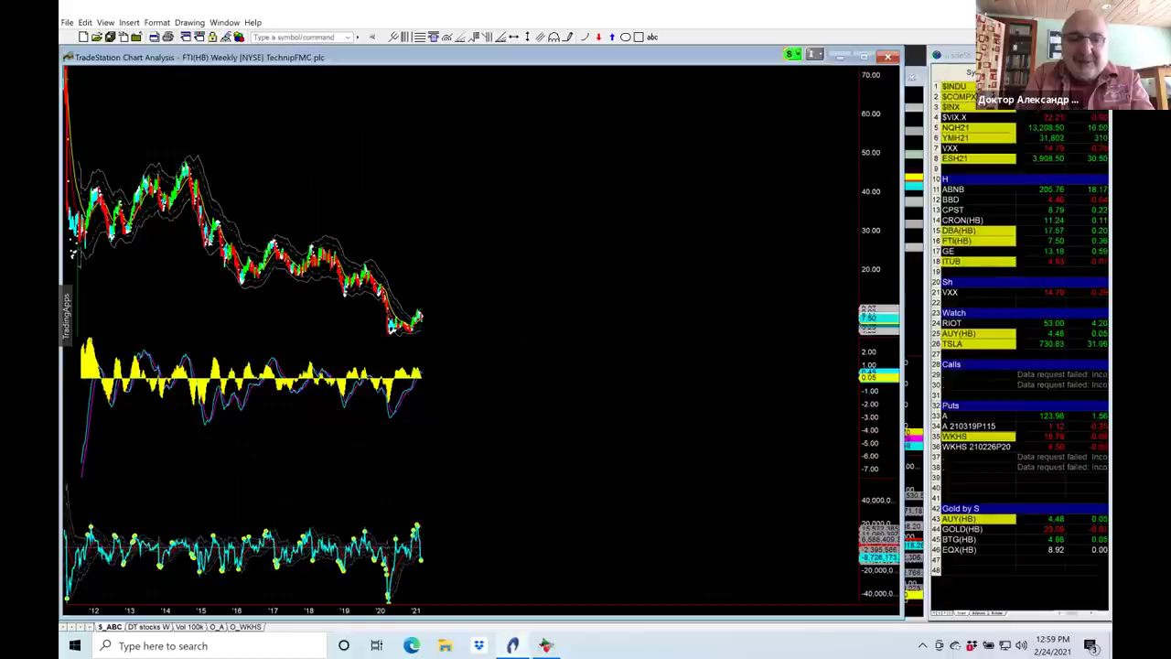
Step: Widen the bar spacing of the FTI weekly chart to cover 2016 to 2021 and inspect the data of the March 2020 bar
key("Up")
key("Up")
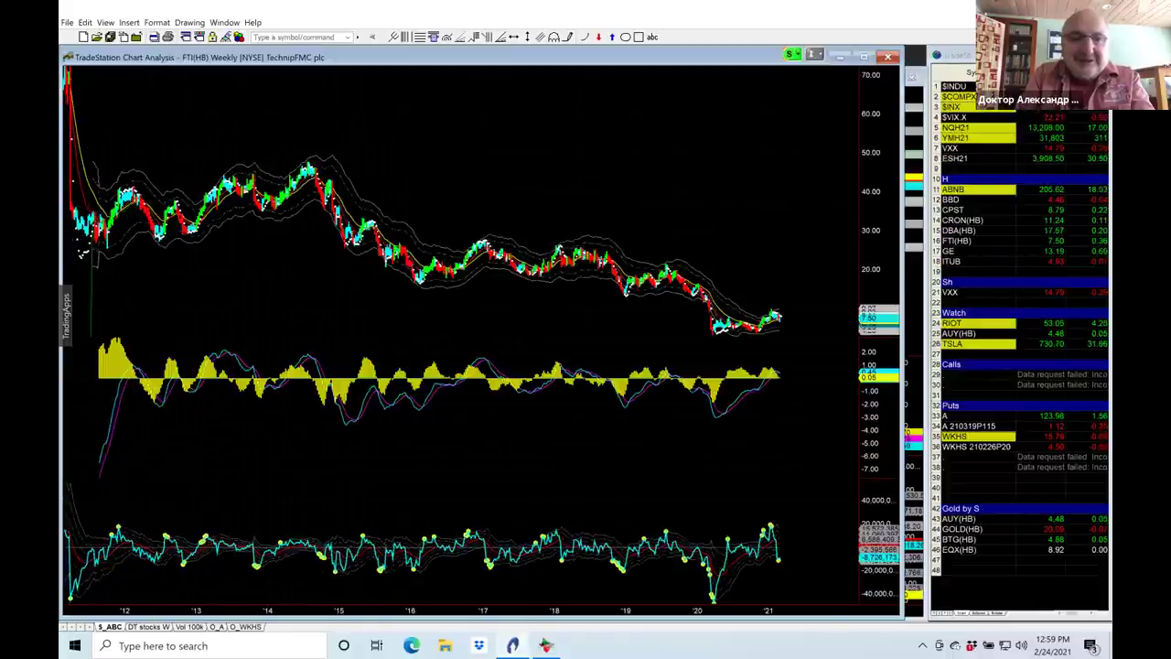
key("Up")
key("Up")
key("Up")
key("Up")
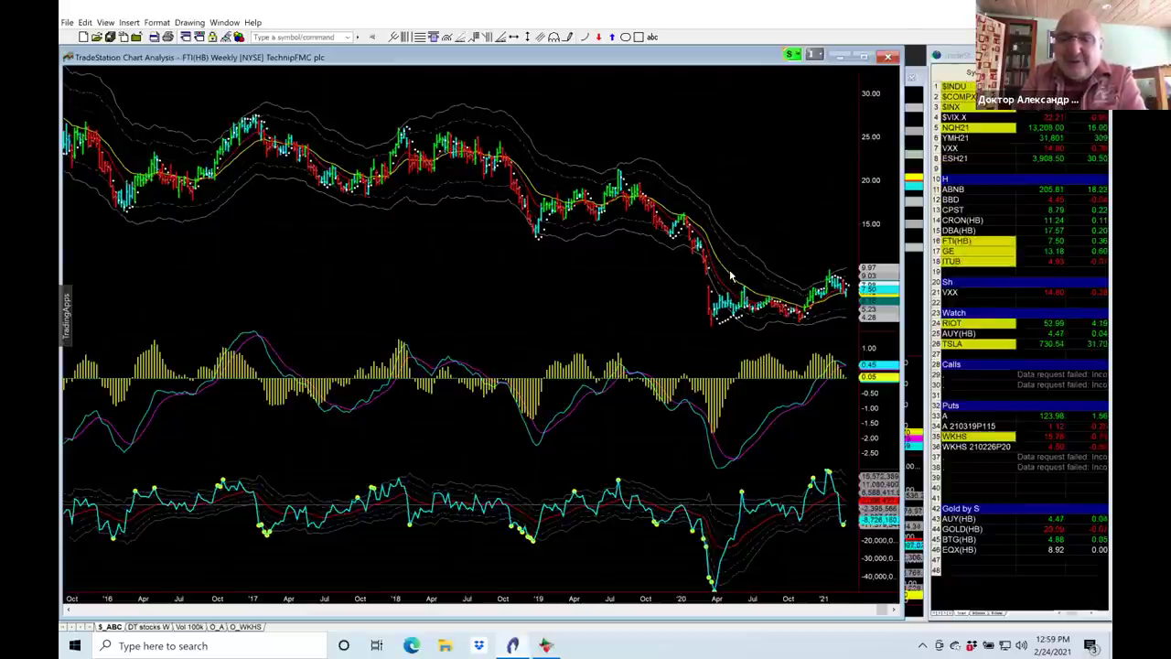
mouse_move(715, 171)
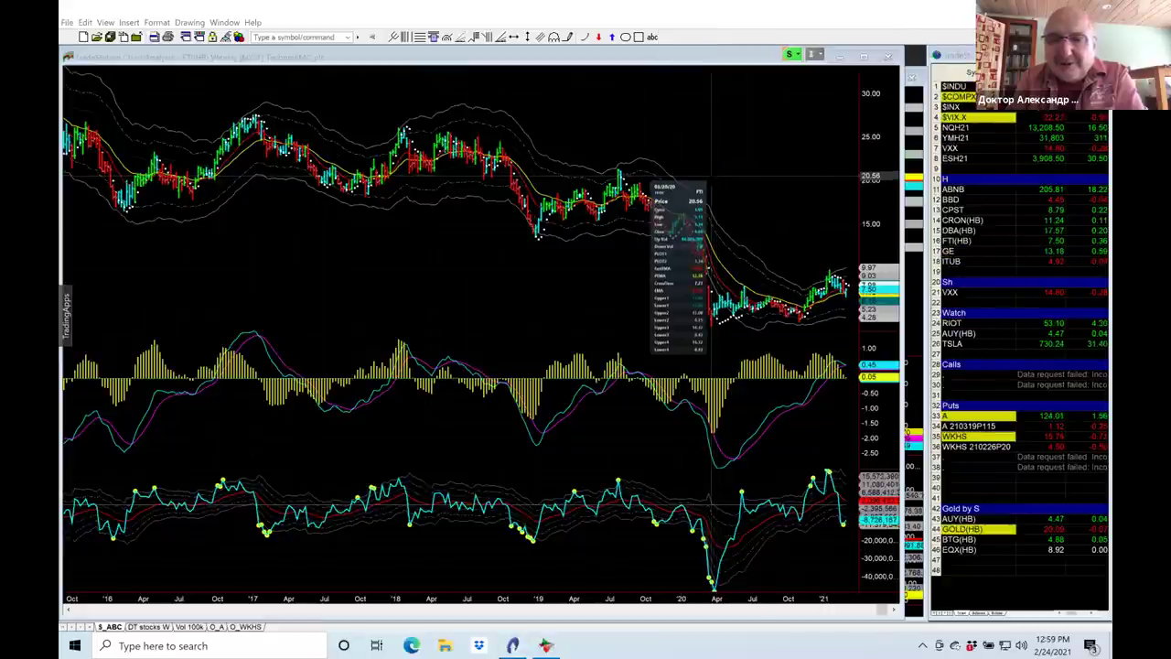
left_click(712, 180)
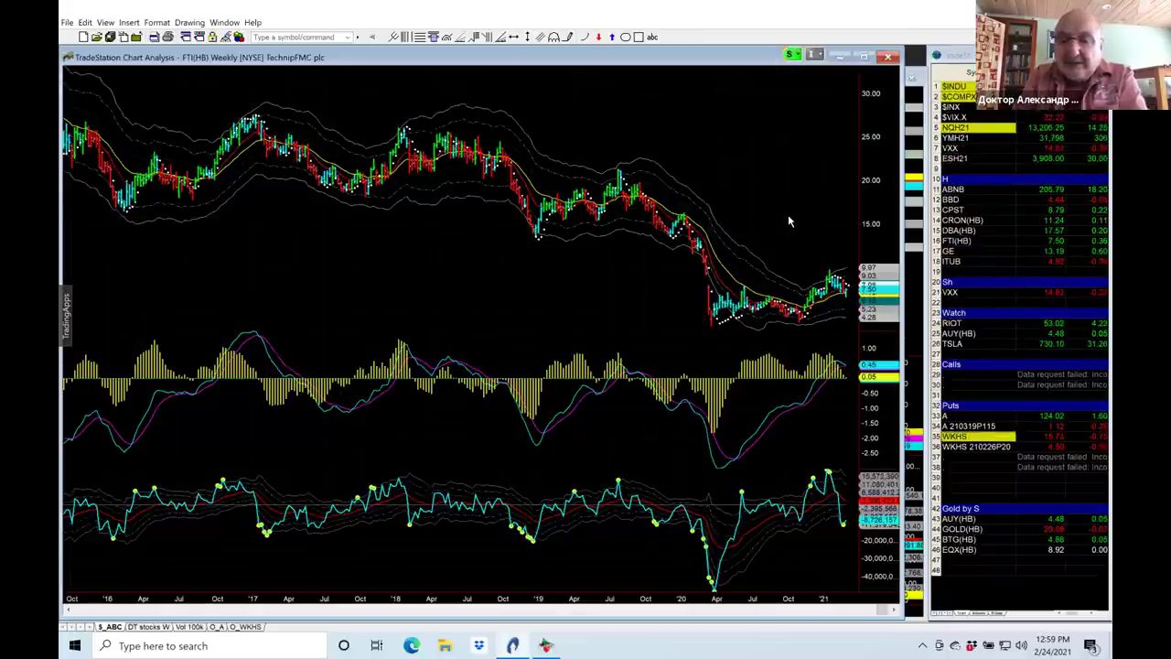
Step: Widen the FTI weekly bars to focus on 2019 to 2021, examine the daily chart, and return to the weekly chart
scroll(788, 214, "up", 3)
scroll(788, 214, "up", 3)
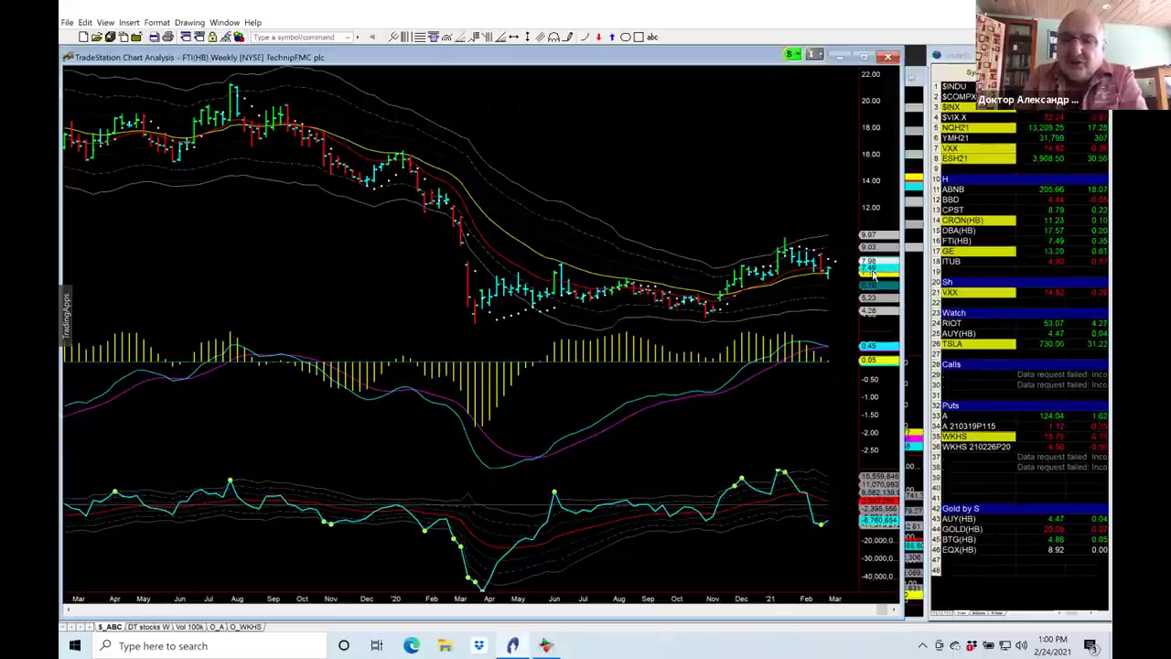
left_click(913, 271)
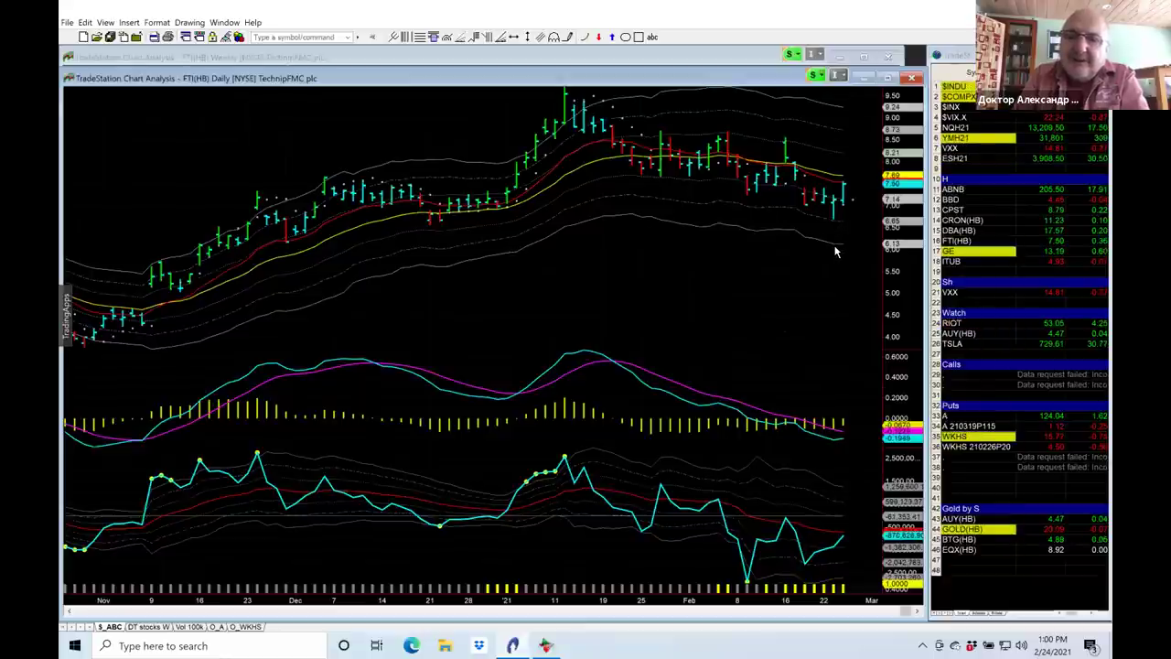
left_click(752, 59)
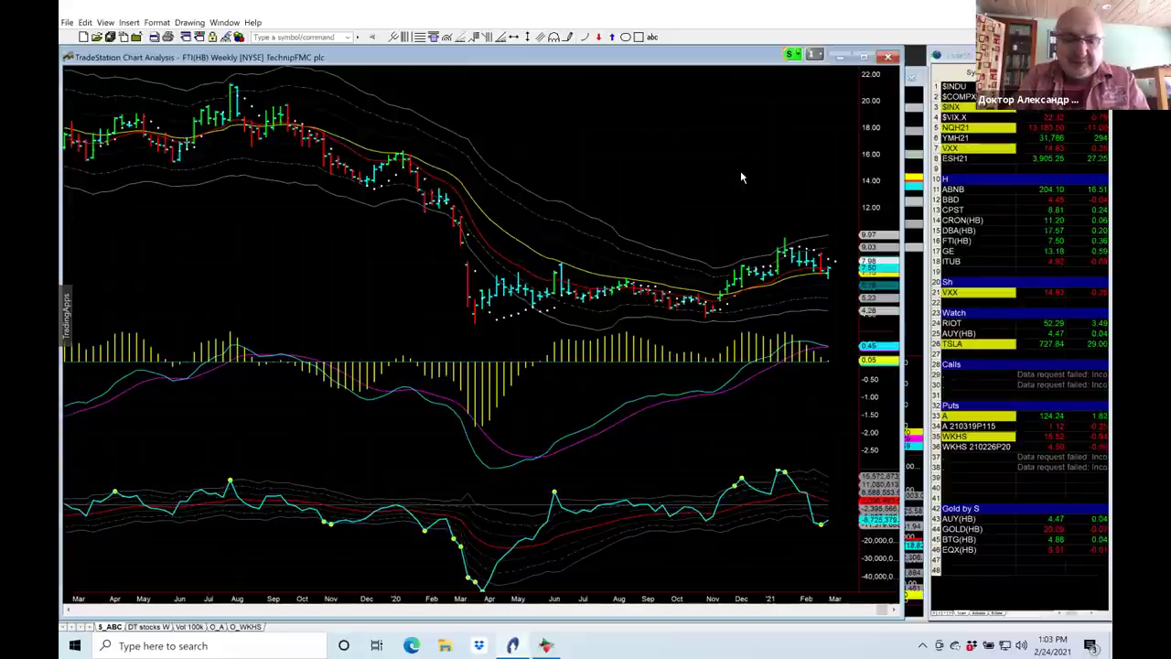
Step: Load ATVI in the linked charts and examine its daily view
type("atv")
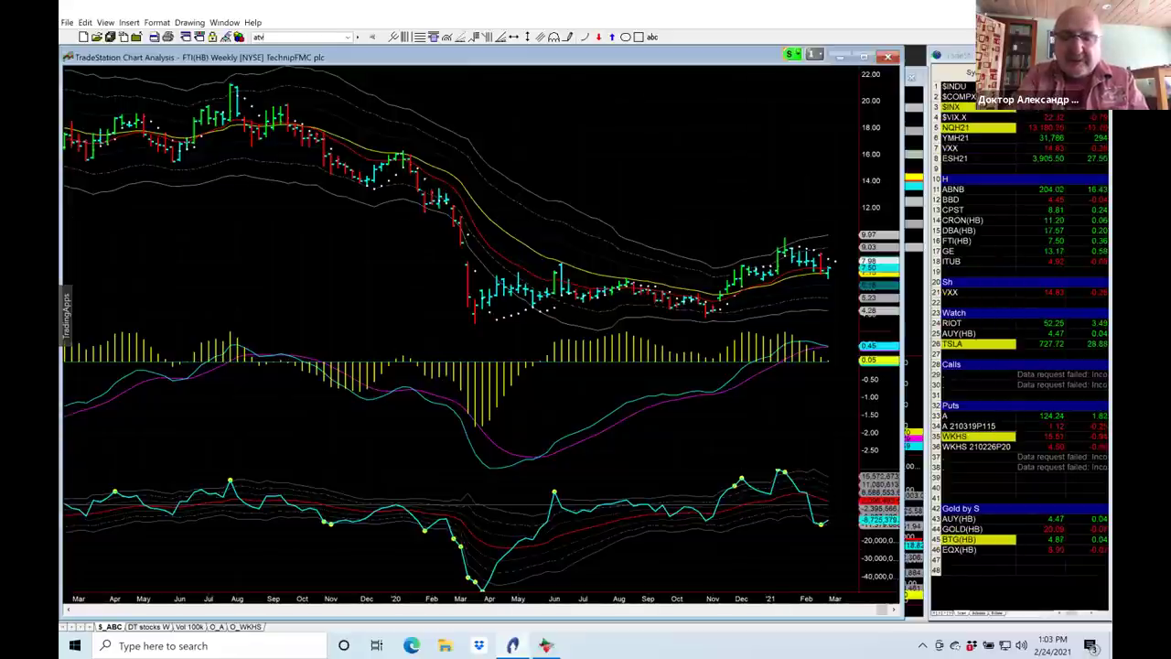
type("i")
key("Return")
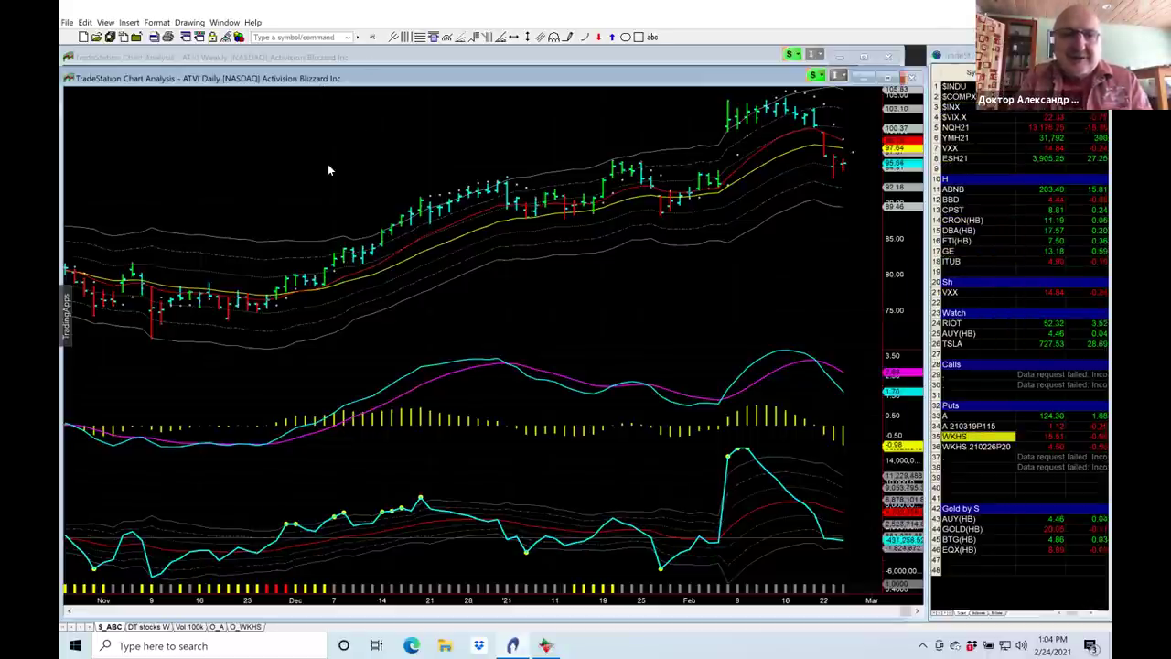
Step: Return to the weekly chart and load LITE in it
key("ctrl+Tab")
type("lite")
key("Return")
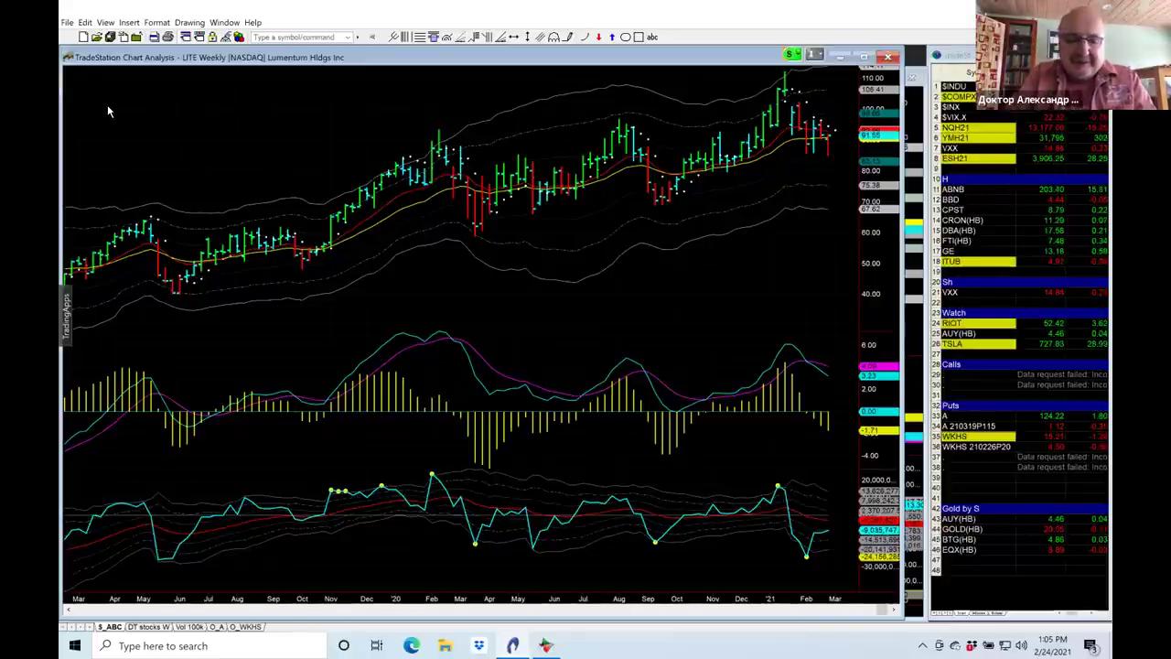
Step: Load SNAP in the linked charts and compare its weekly and daily views
type("snap")
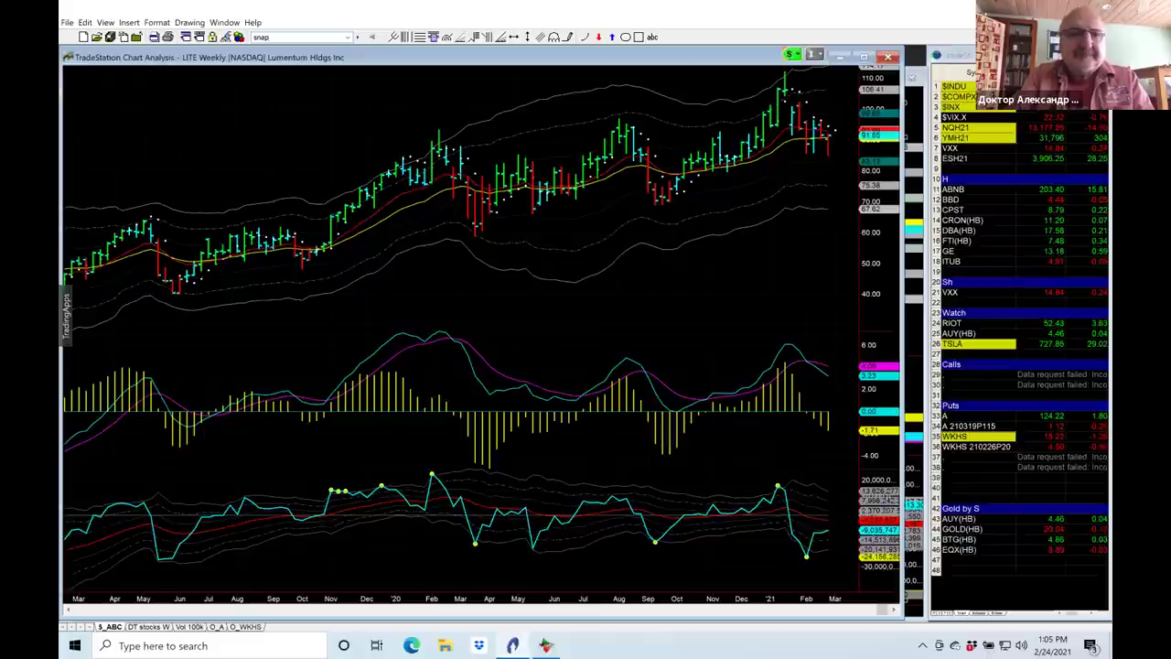
key("Return")
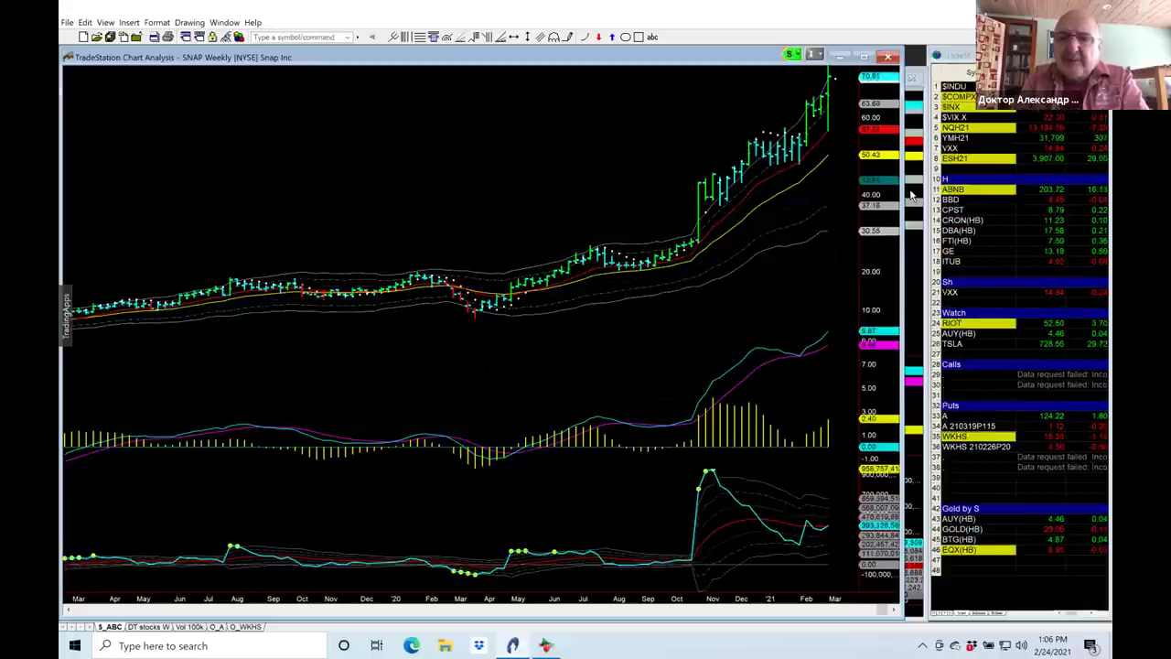
key("ctrl+Tab")
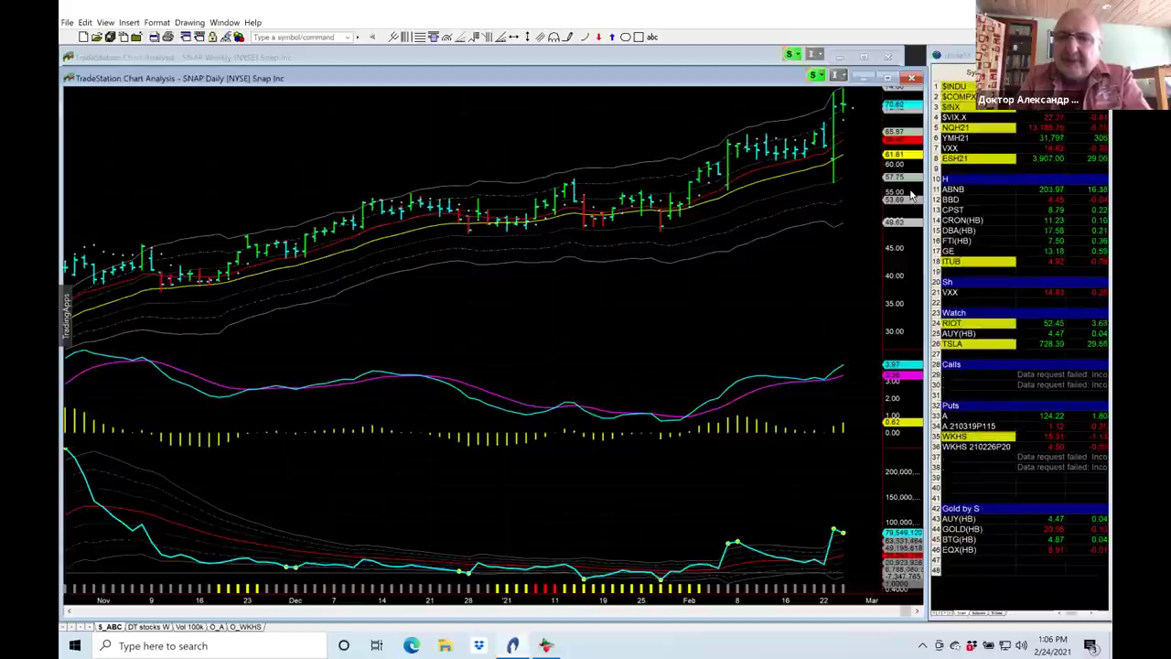
left_click(758, 60)
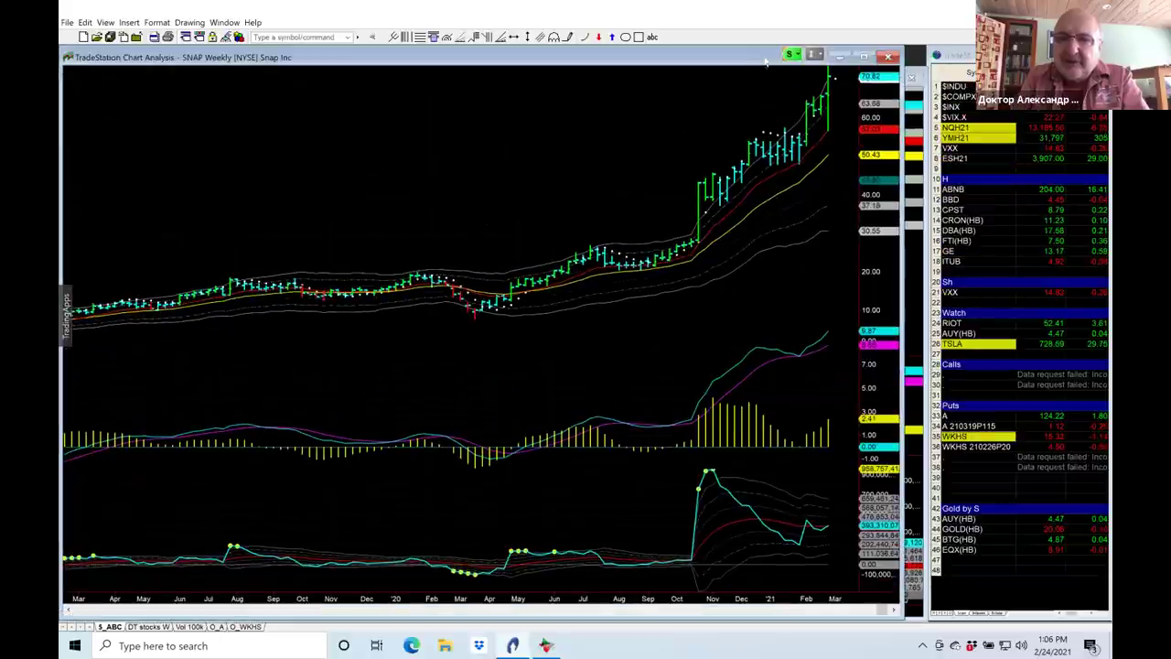
left_click(911, 119)
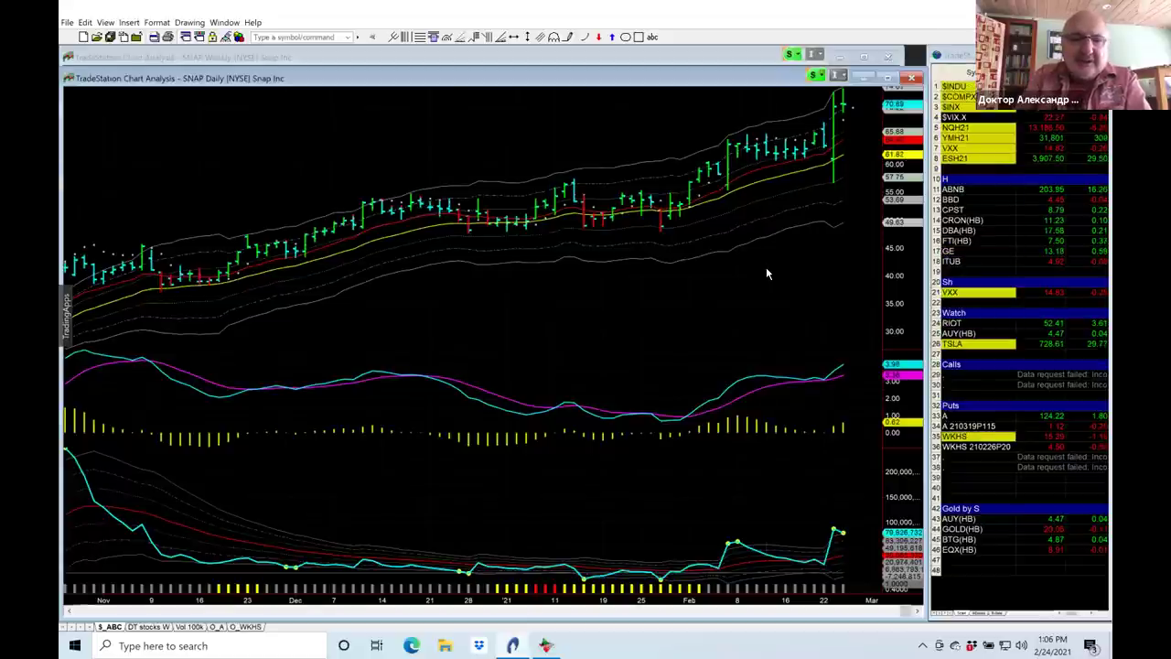
Step: Examine the SNAP daily chart over a longer period back to autumn 2020, and bring the weekly chart forward again
scroll(767, 272, "down", 2)
scroll(766, 266, "down", 2)
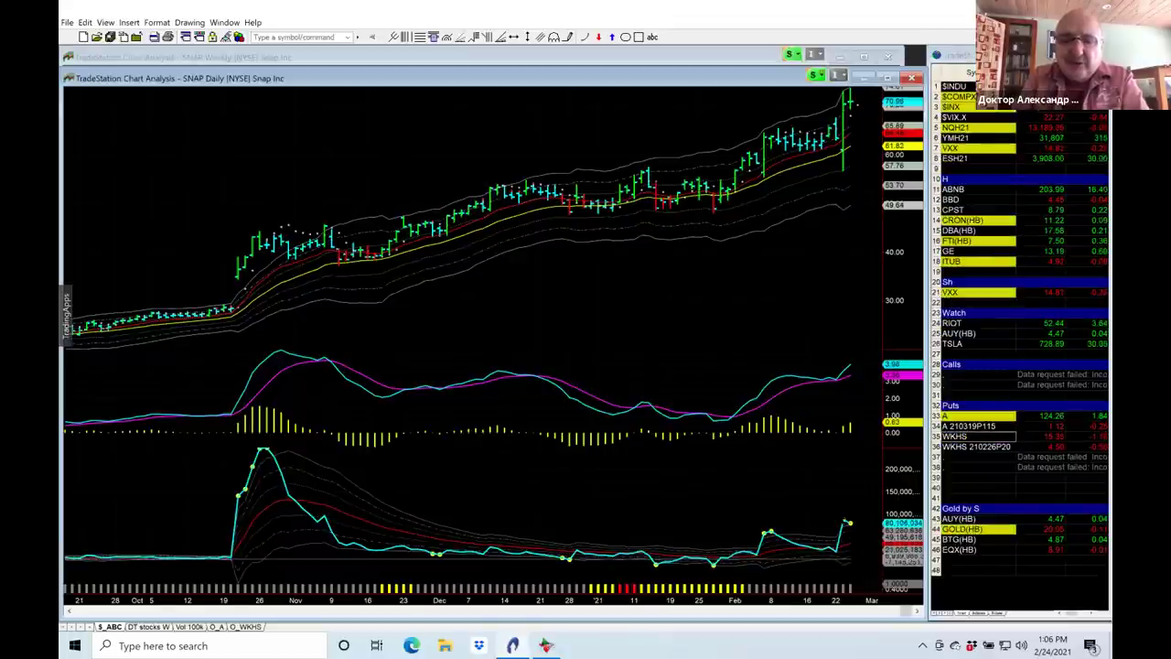
scroll(840, 494, "up", 2)
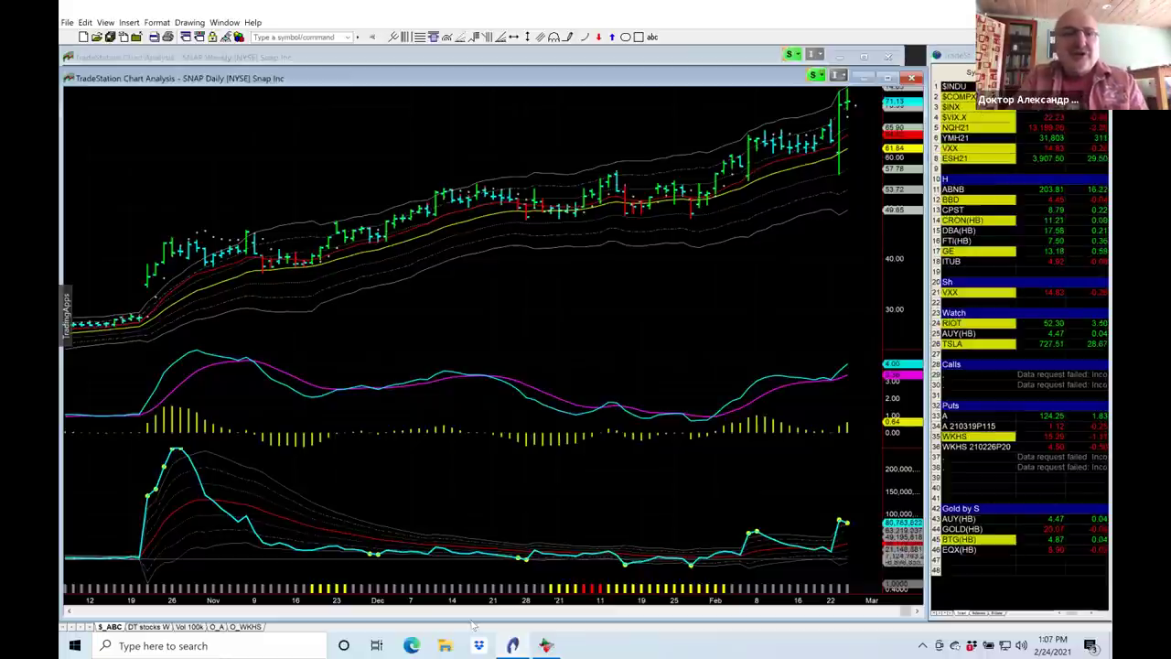
left_click(325, 58)
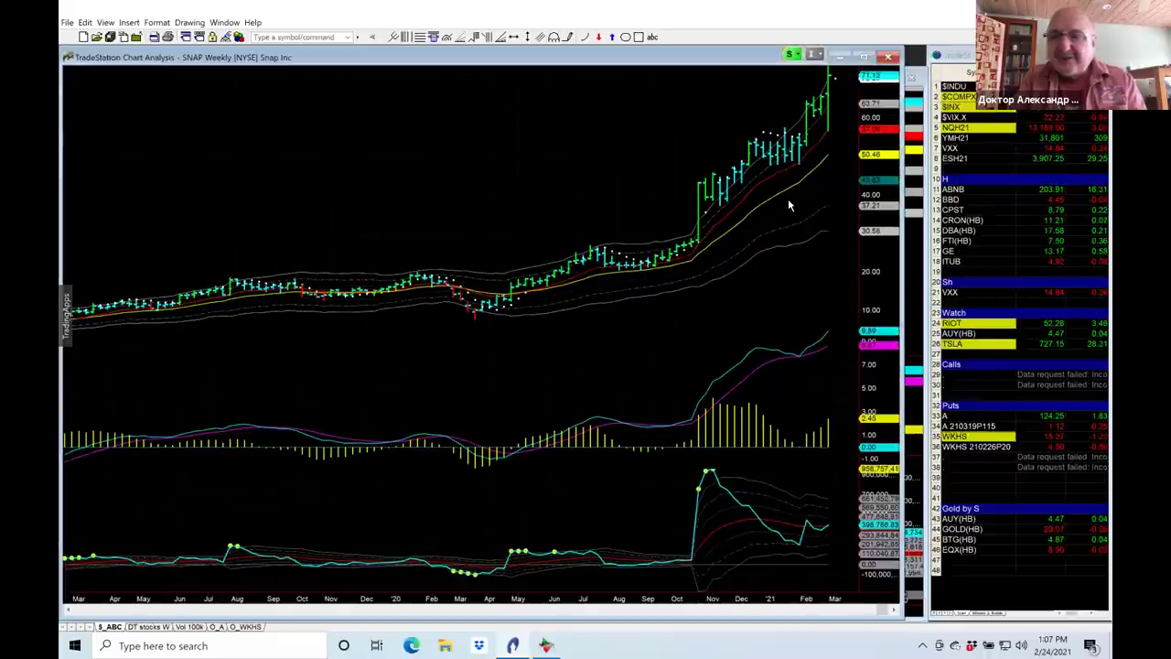
Step: Load the $INX index from the watchlist into the linked charts and examine its weekly and daily views
left_click(948, 104)
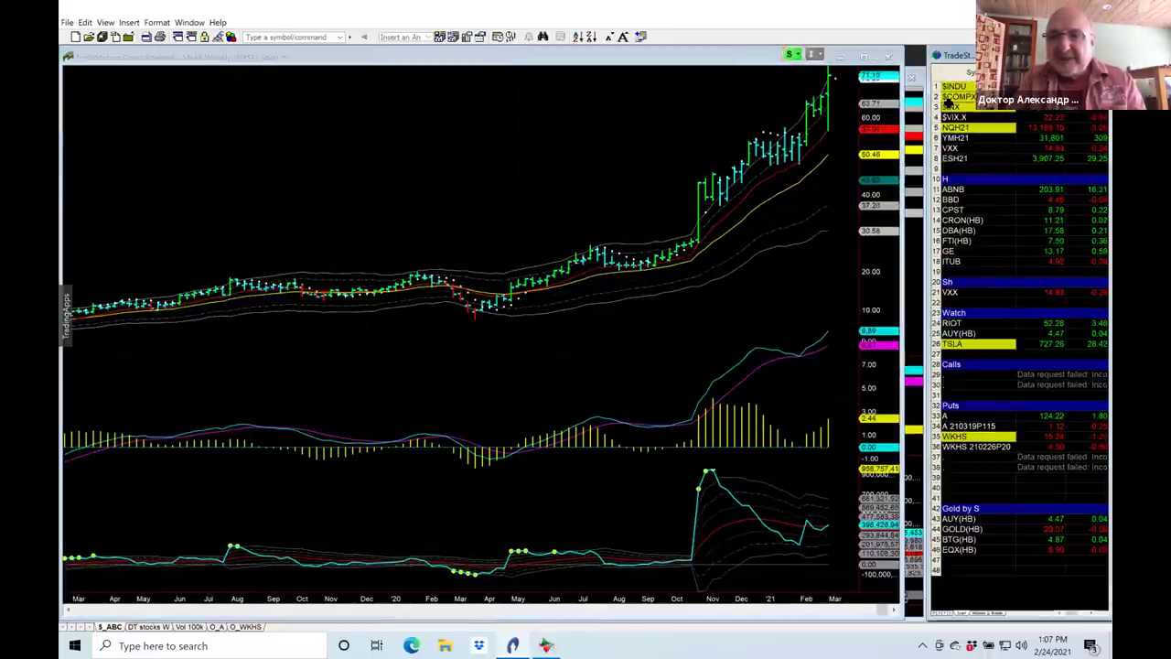
left_click(948, 107)
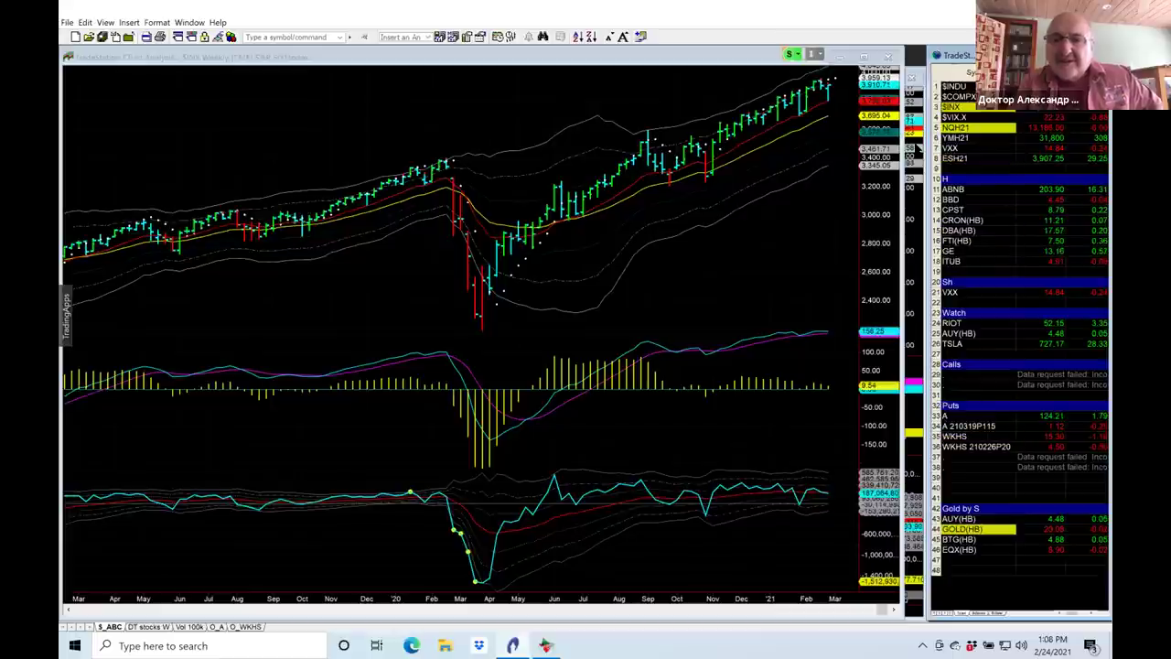
left_click(918, 147)
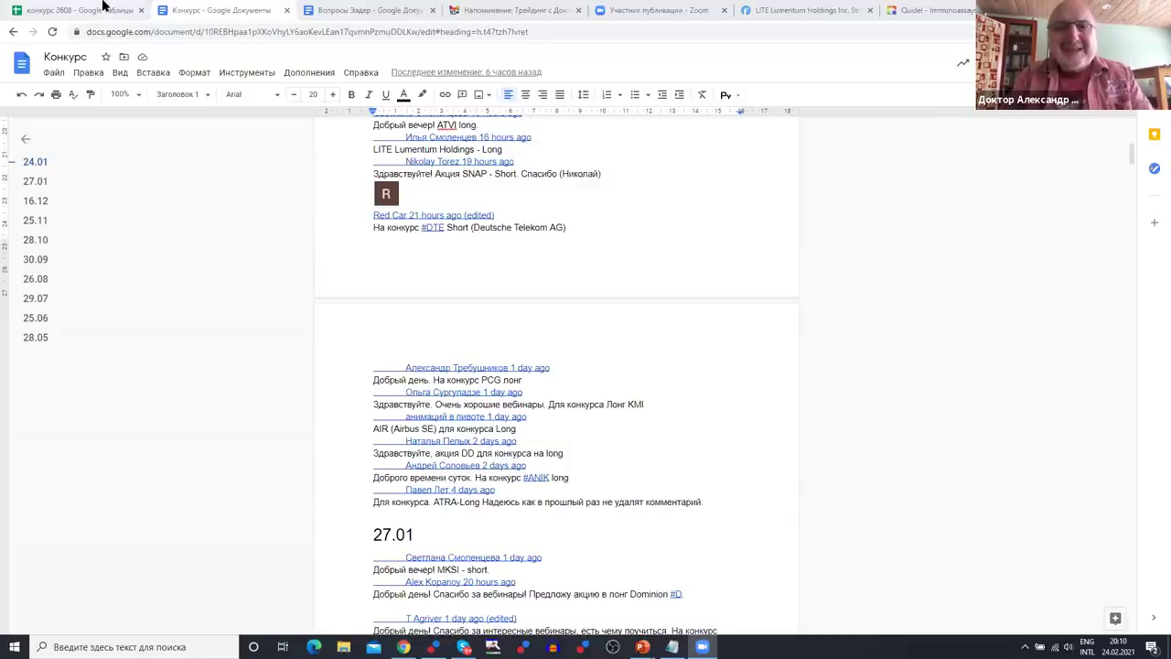
Step: Switch from the contest document to the конкурс 2608 spreadsheet and review the March list of contest picks
left_click(103, 8)
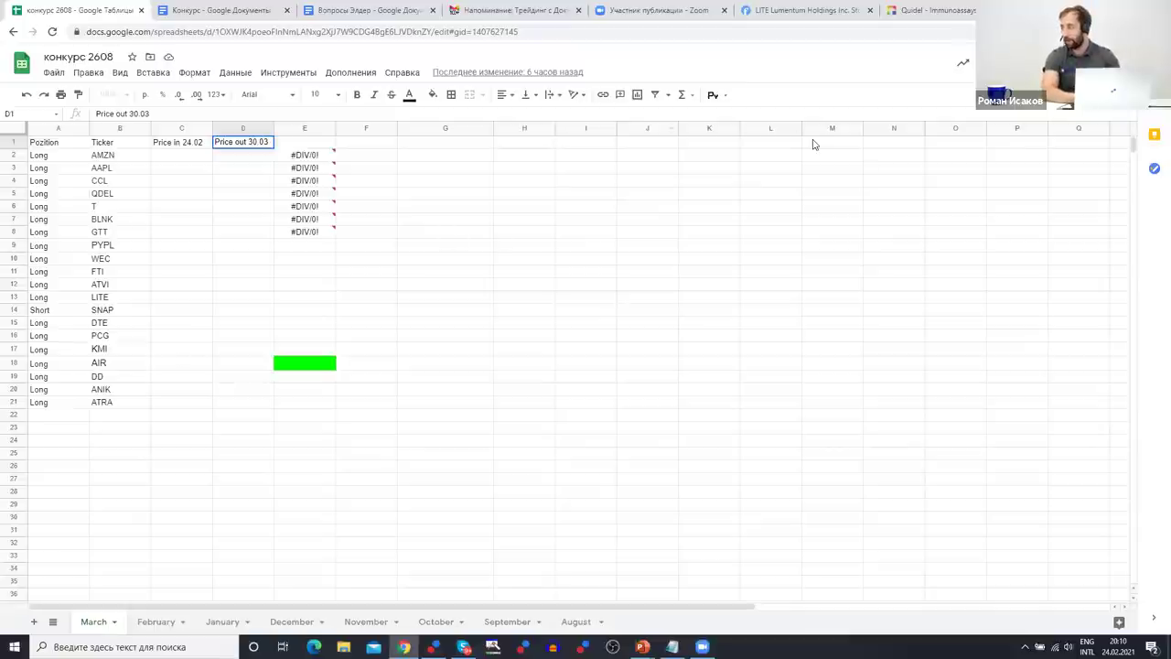
key("Return")
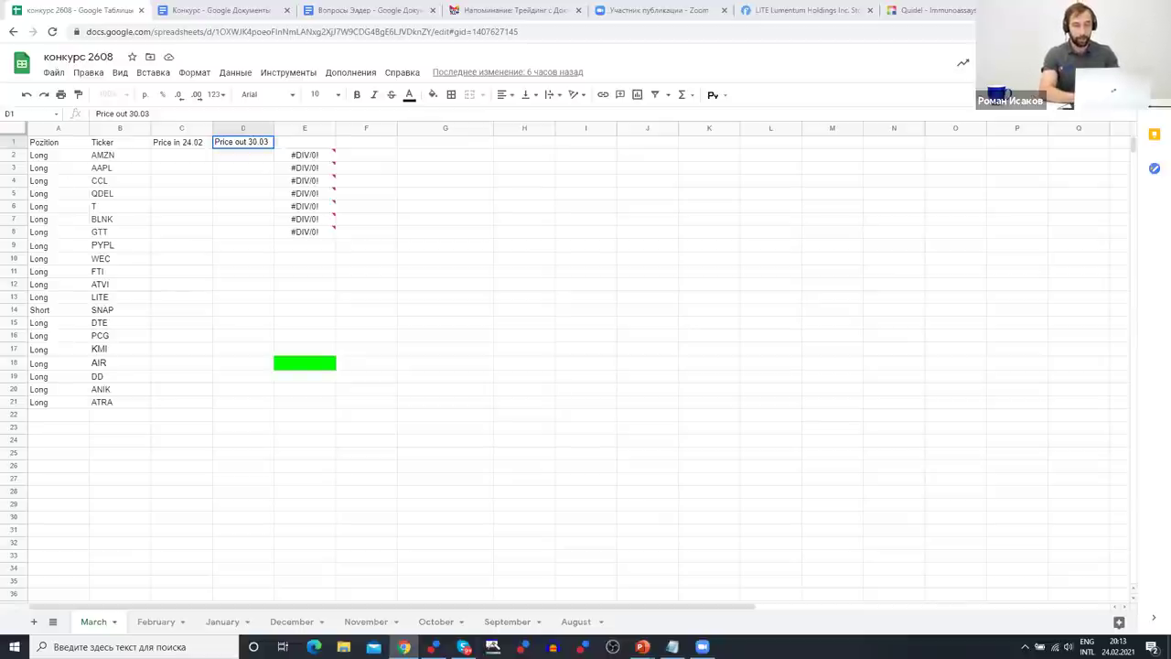
key("alt+Tab")
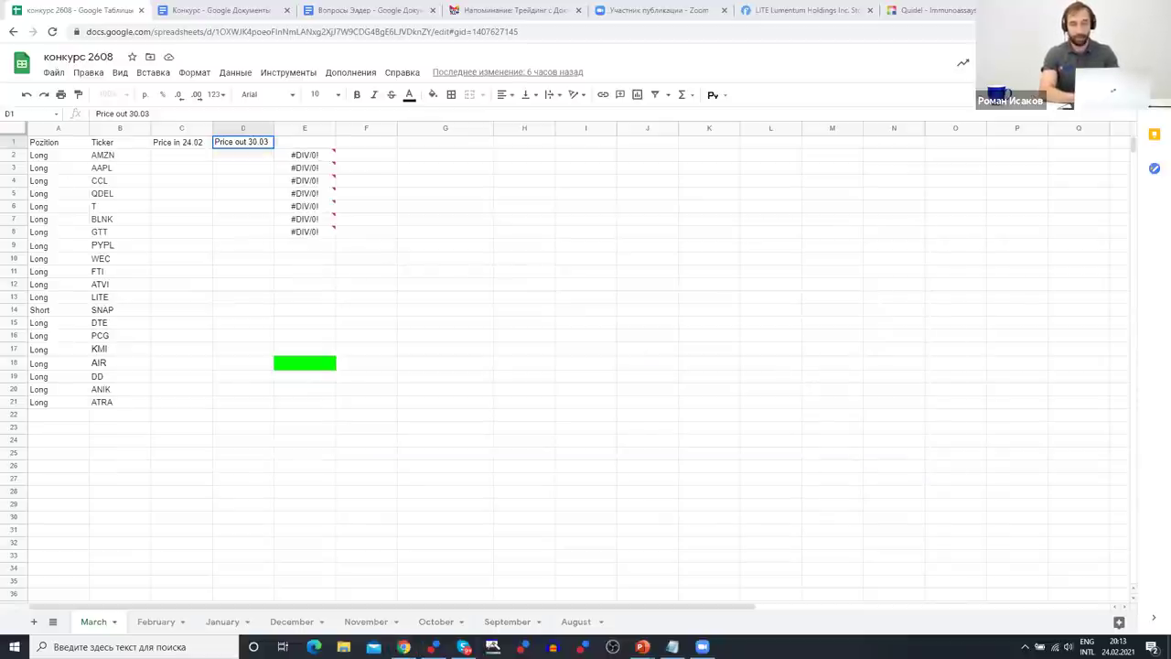